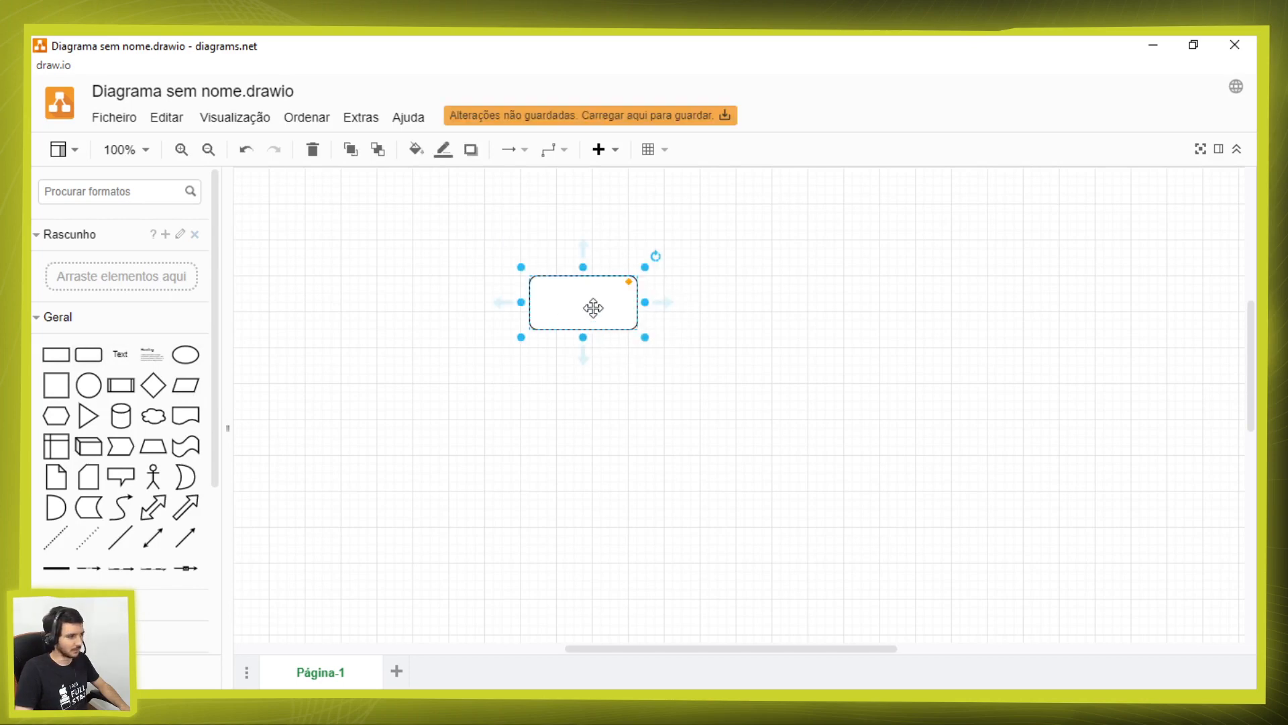
Step: Delete the empty rounded rectangle from the canvas
{"action": "double_click", "coordinate": [593, 308]}
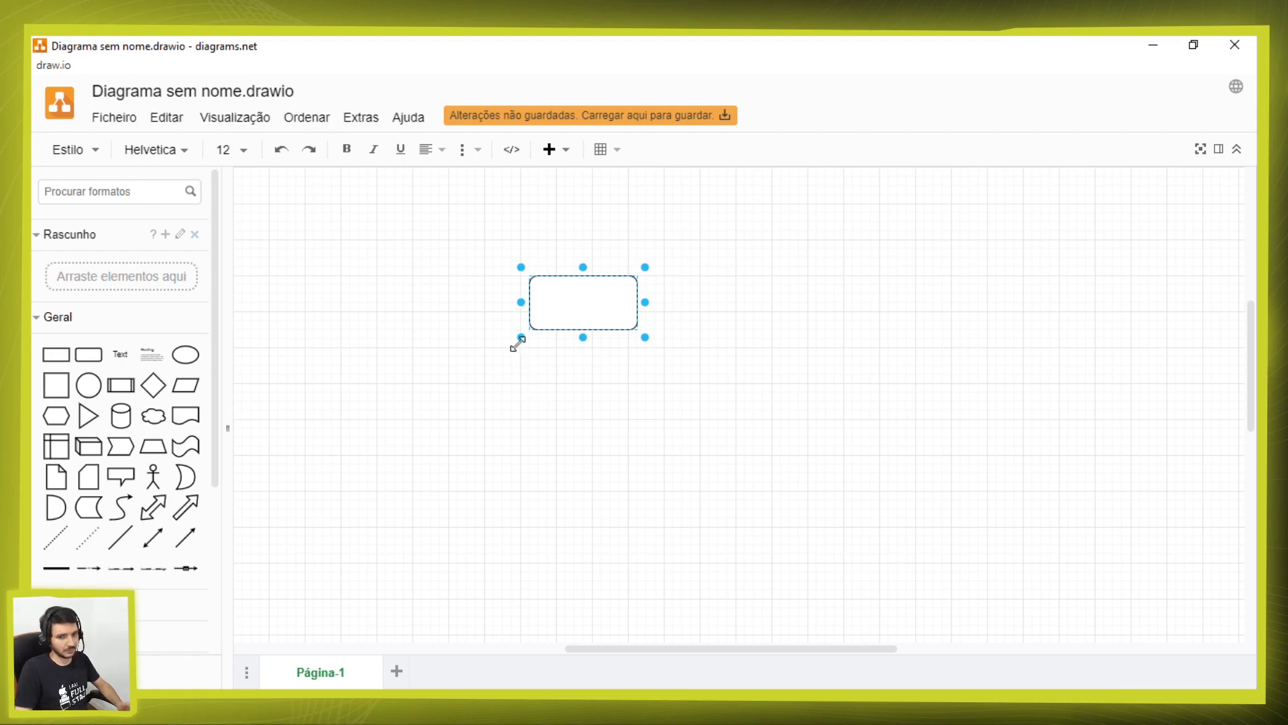
{"action": "left_click", "coordinate": [532, 394]}
{"action": "left_click", "coordinate": [606, 299]}
{"action": "key", "text": "Delete"}
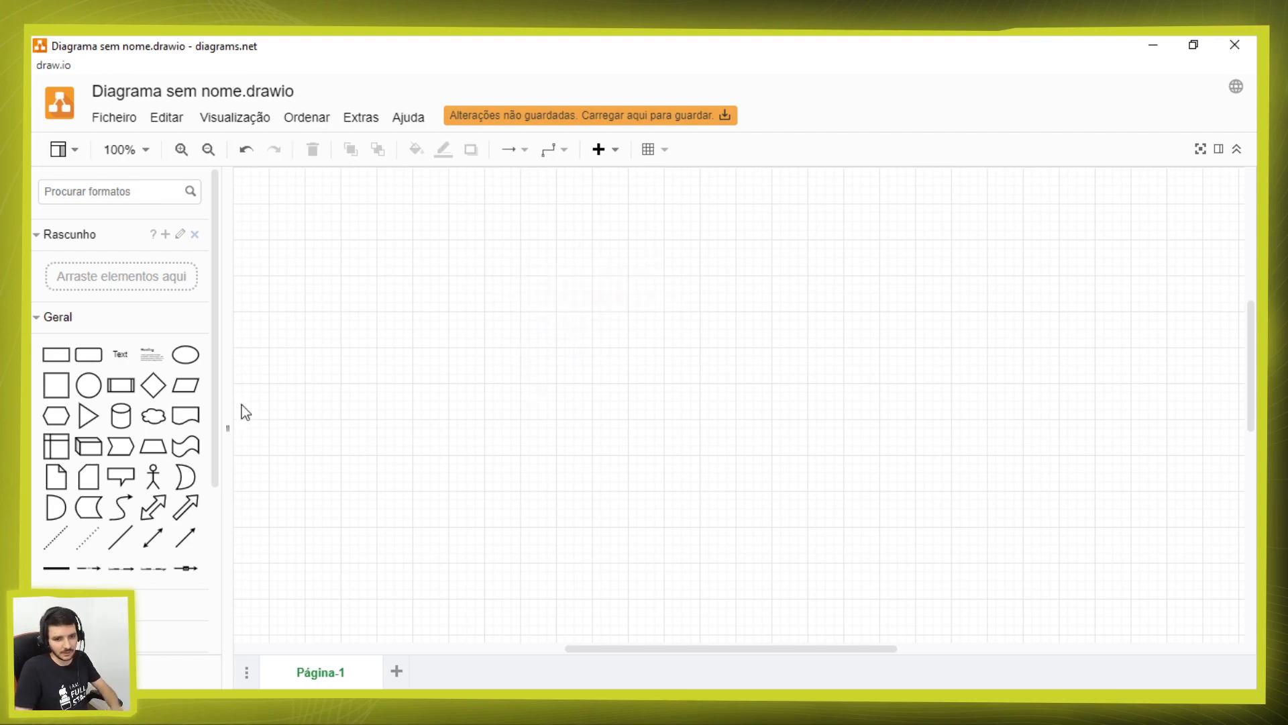
{"action": "scroll", "coordinate": [127, 402], "scroll_direction": "down", "scroll_amount": 1}
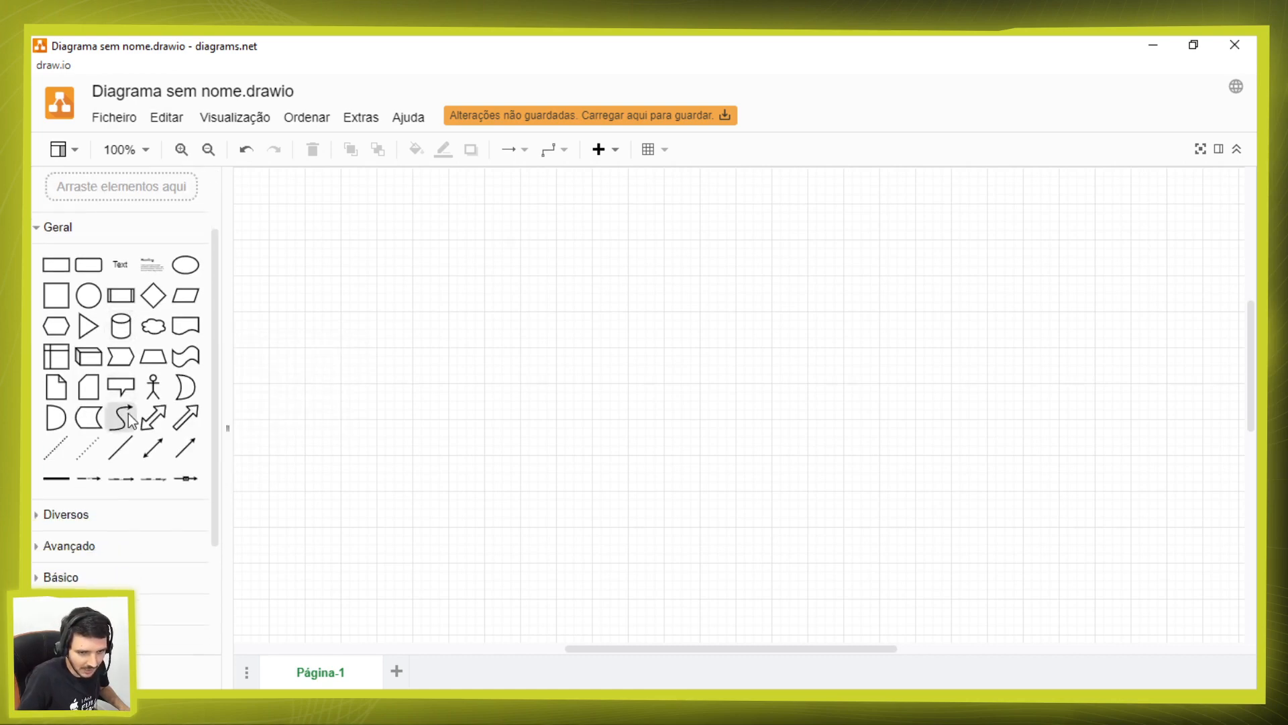
{"action": "scroll", "coordinate": [167, 424], "scroll_direction": "up", "scroll_amount": 1}
{"action": "left_click_drag", "start_coordinate": [55, 354], "coordinate": [454, 227]}
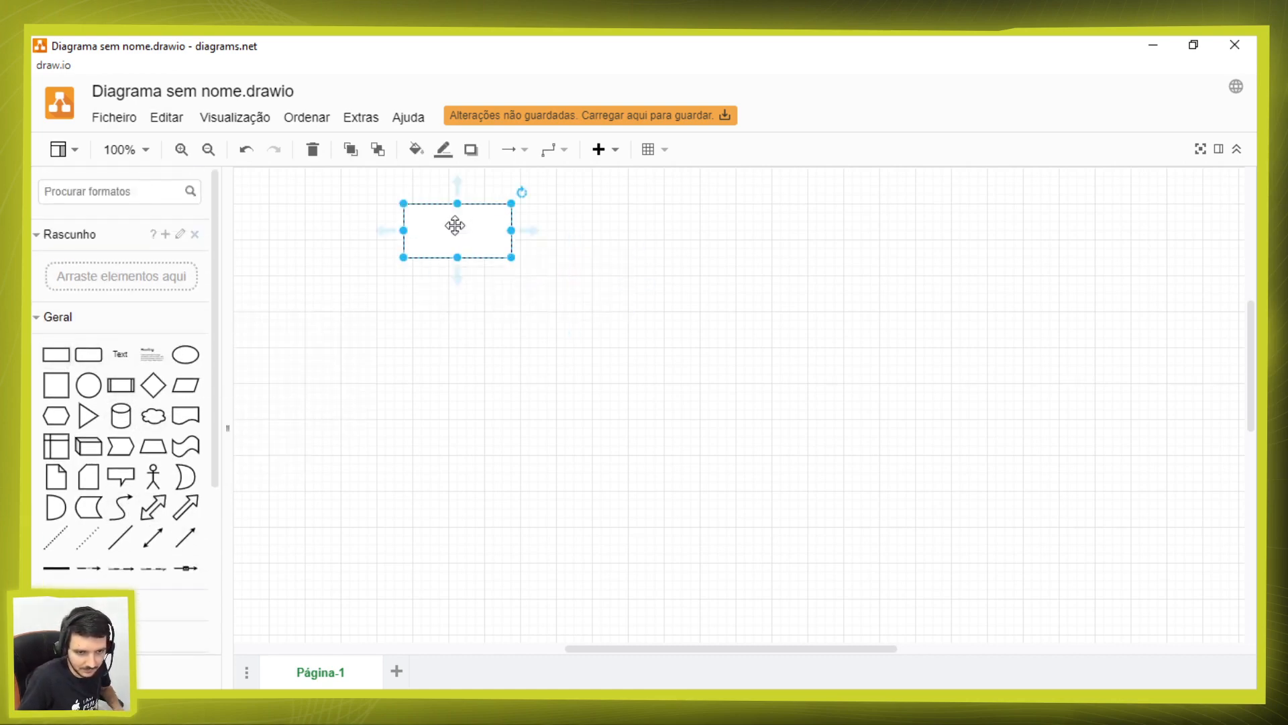
{"action": "key", "text": "Delete"}
Step: Insert a Container shape from the Avançado shape library onto the page
{"action": "scroll", "coordinate": [161, 556], "scroll_direction": "down", "scroll_amount": 1}
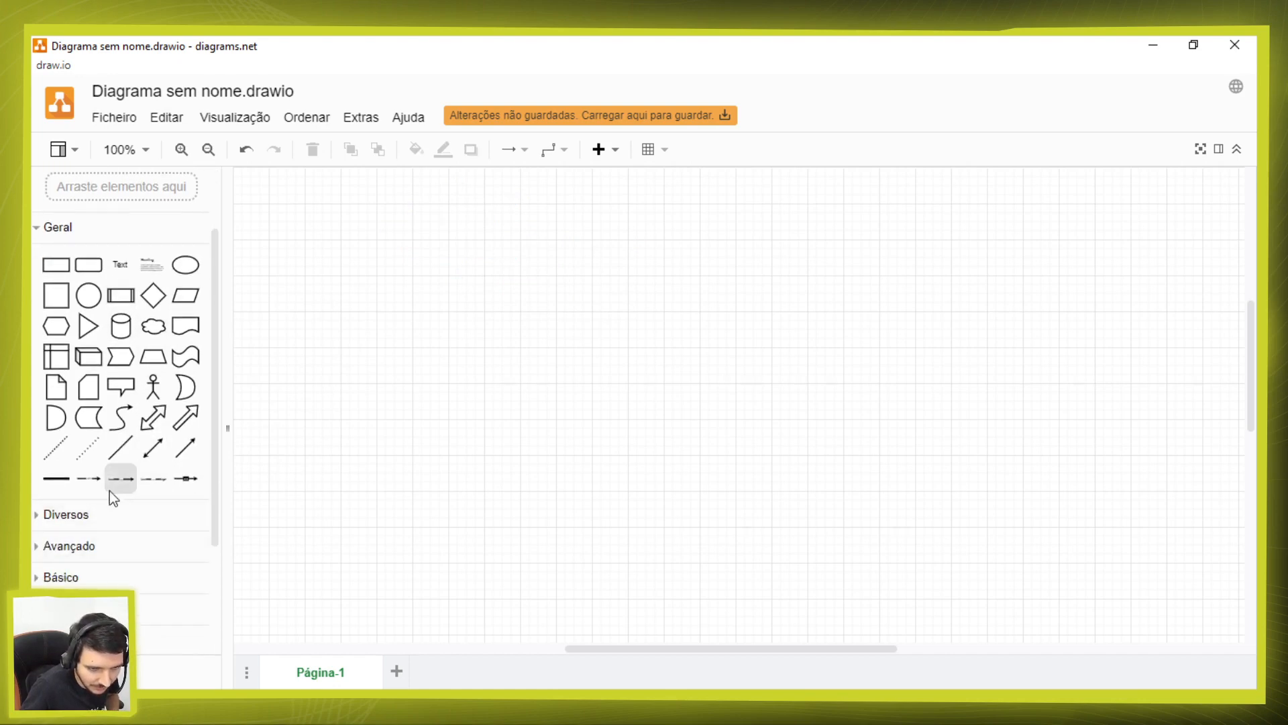
{"action": "left_click", "coordinate": [86, 512]}
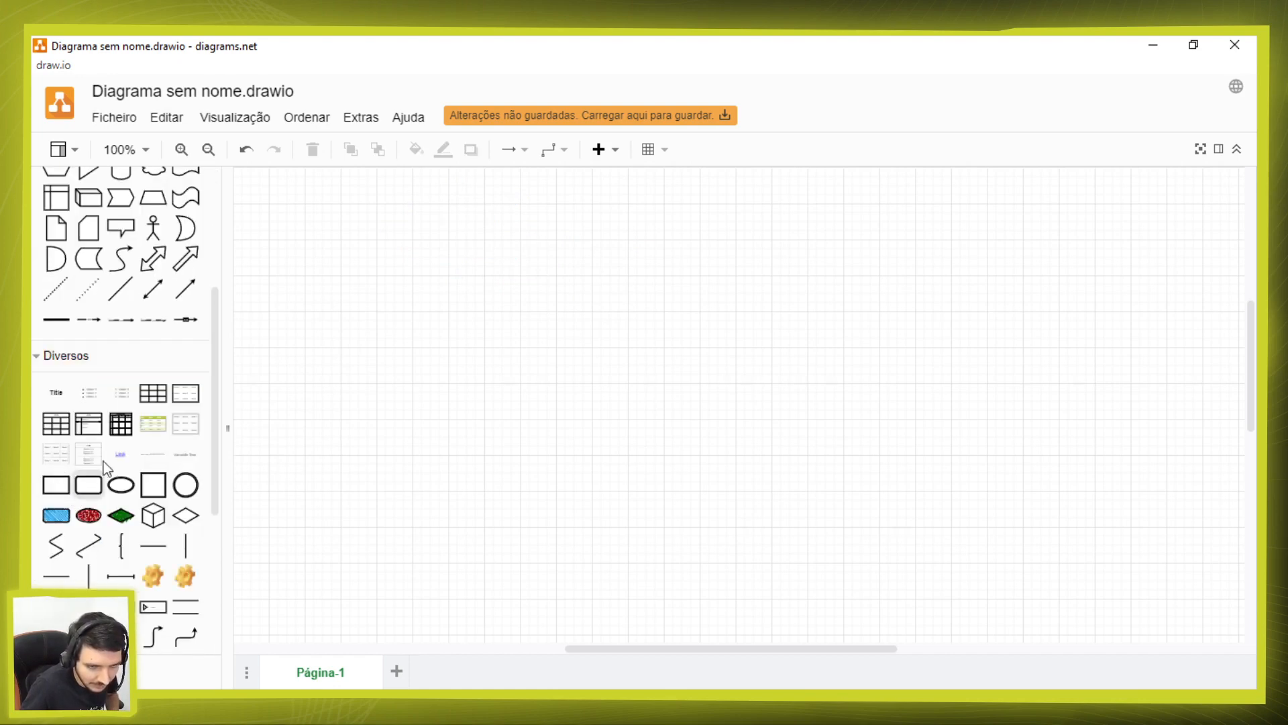
{"action": "scroll", "coordinate": [199, 400], "scroll_direction": "down", "scroll_amount": 1}
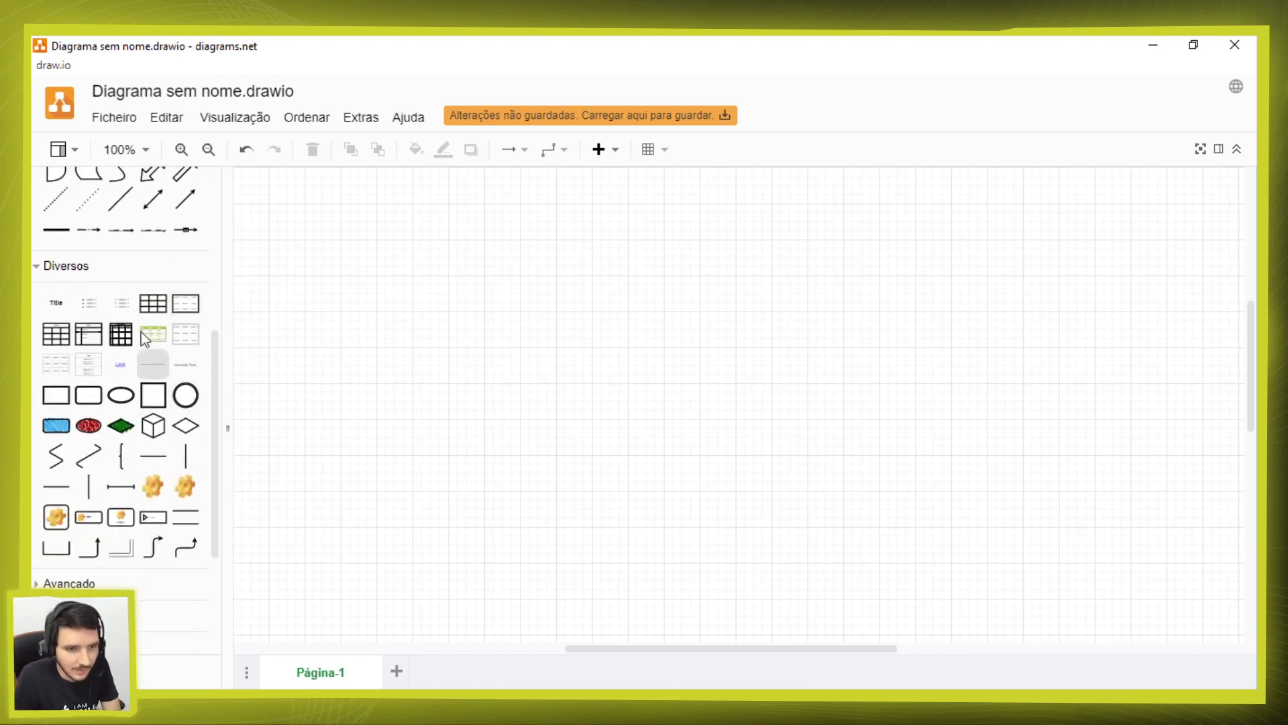
{"action": "mouse_move", "coordinate": [60, 366]}
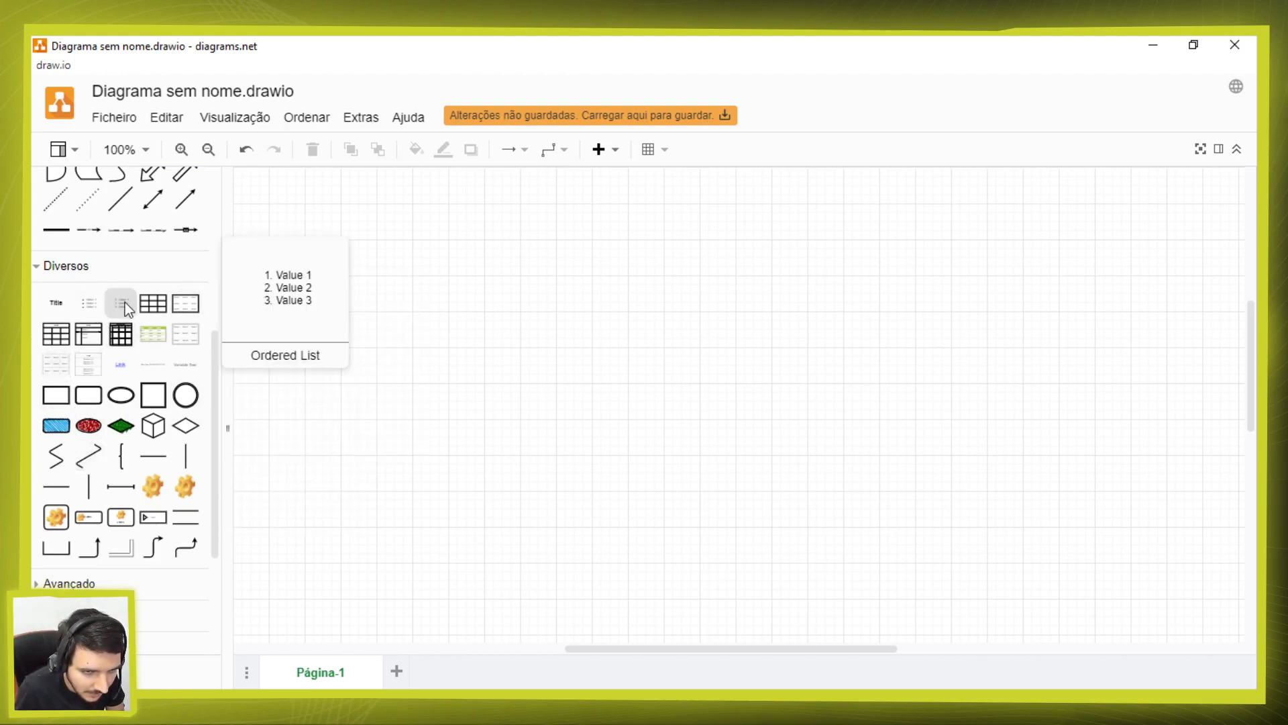
{"action": "scroll", "coordinate": [78, 477], "scroll_direction": "down", "scroll_amount": 2}
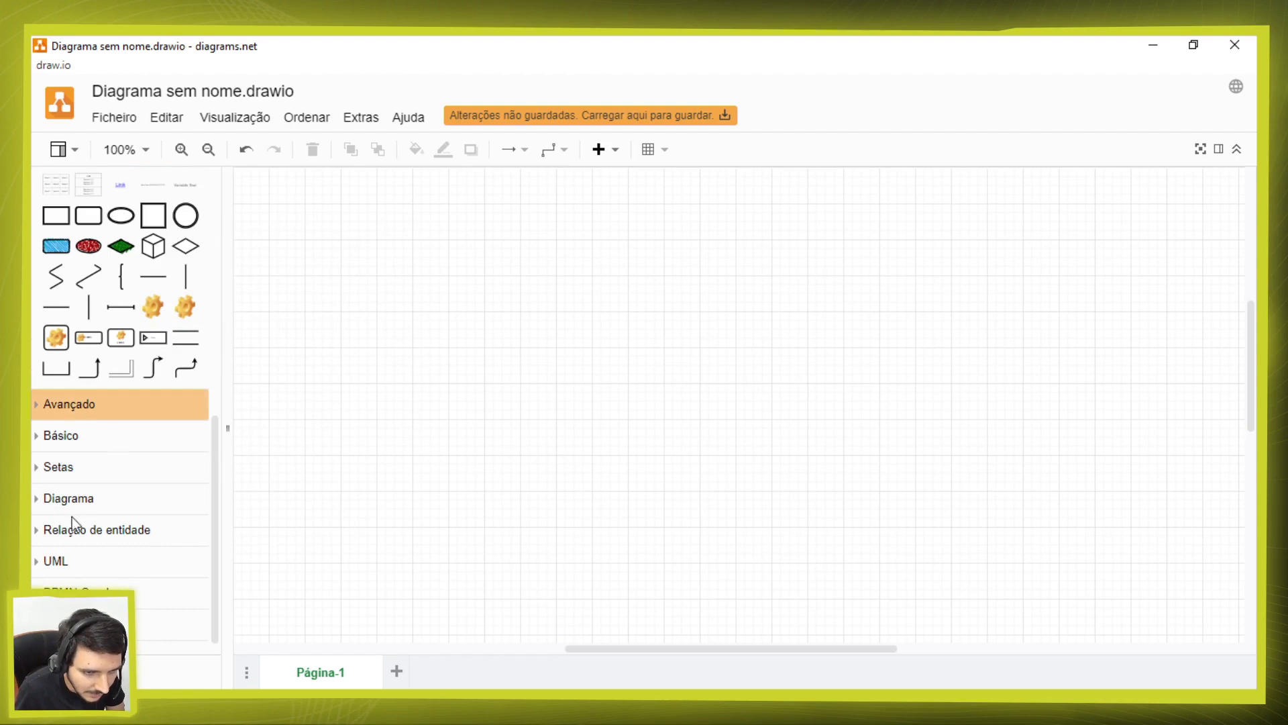
{"action": "left_click", "coordinate": [132, 390]}
{"action": "scroll", "coordinate": [121, 436], "scroll_direction": "down", "scroll_amount": 3}
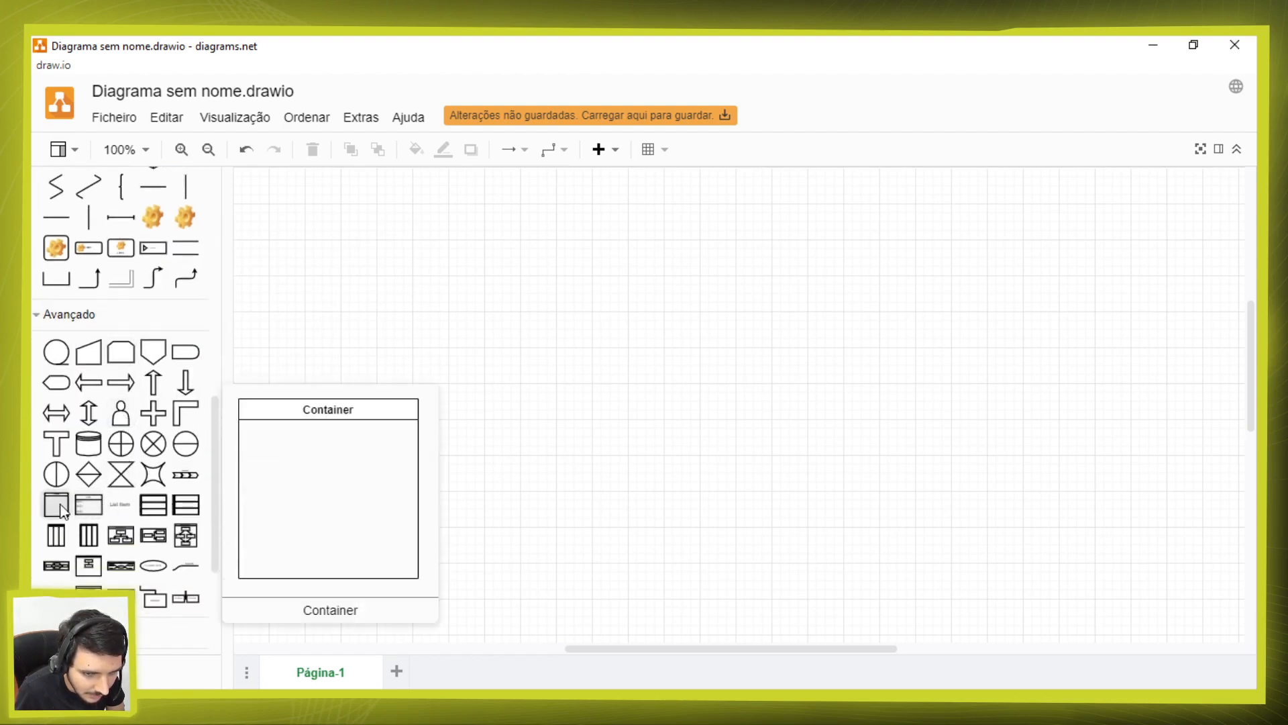
{"action": "left_click", "coordinate": [56, 504]}
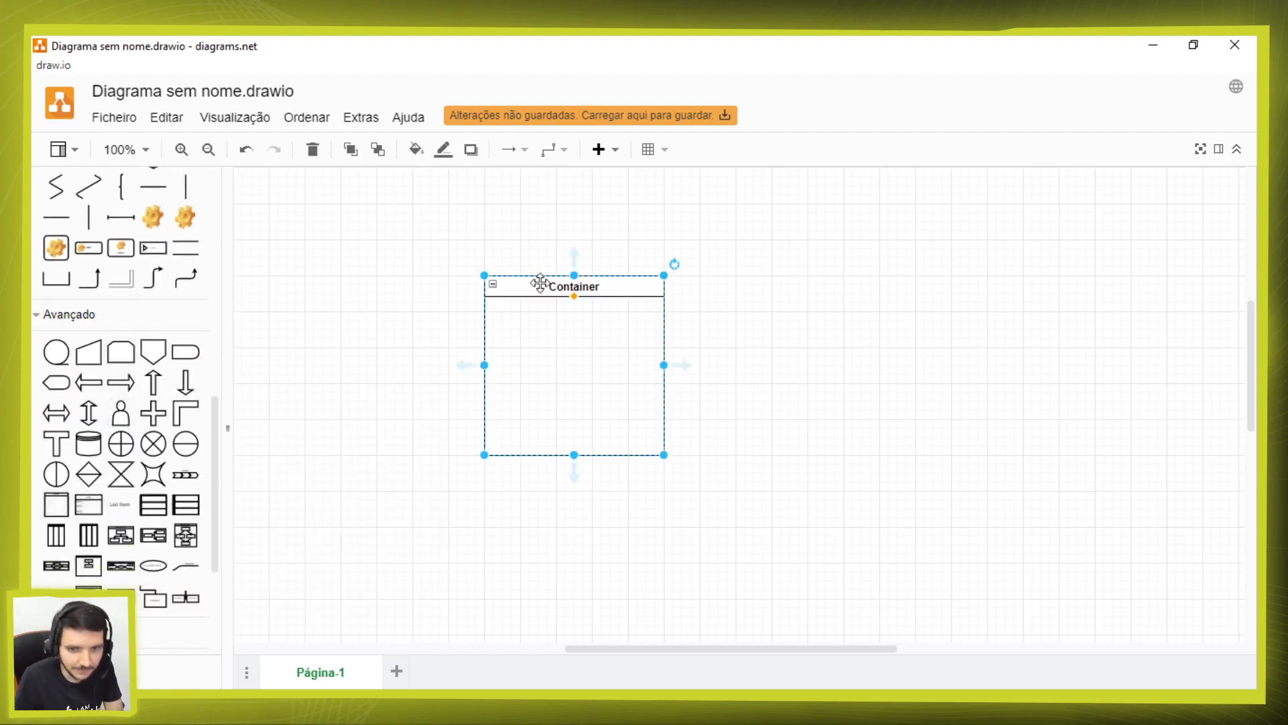
Step: Title the container End-User and move it to the upper-left area of the page
{"action": "double_click", "coordinate": [584, 287]}
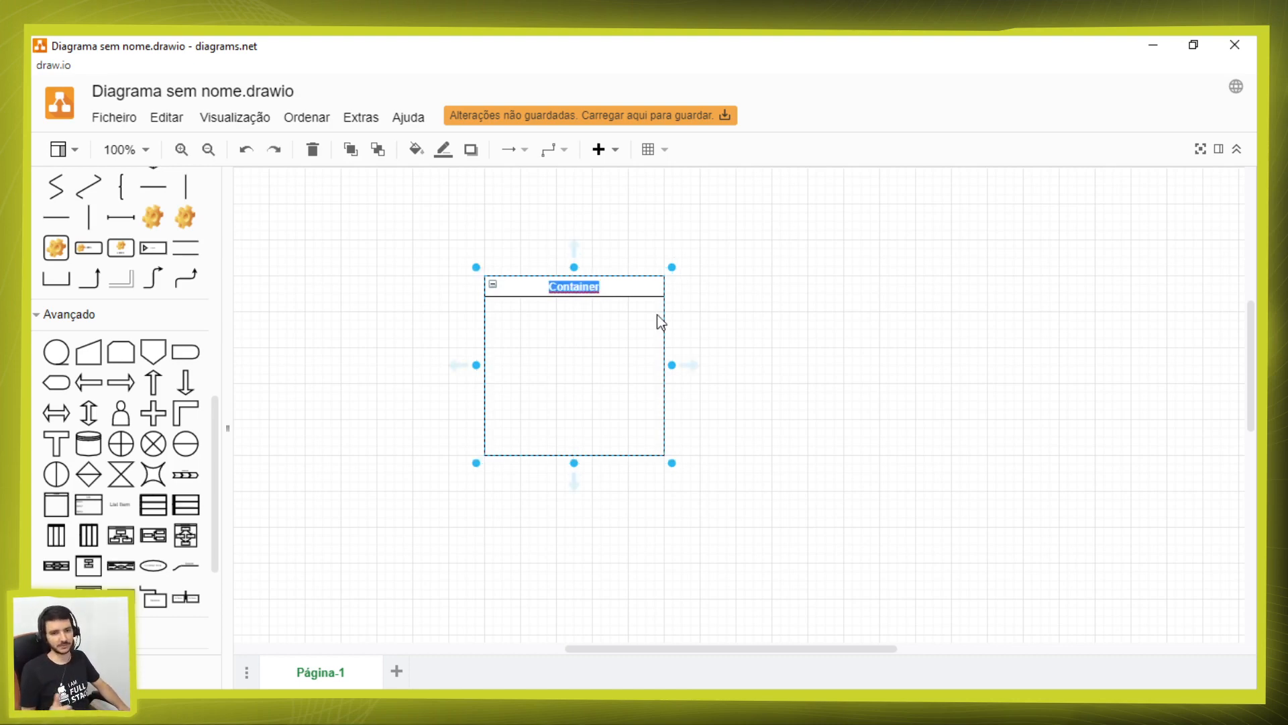
{"action": "type", "text": "E"}
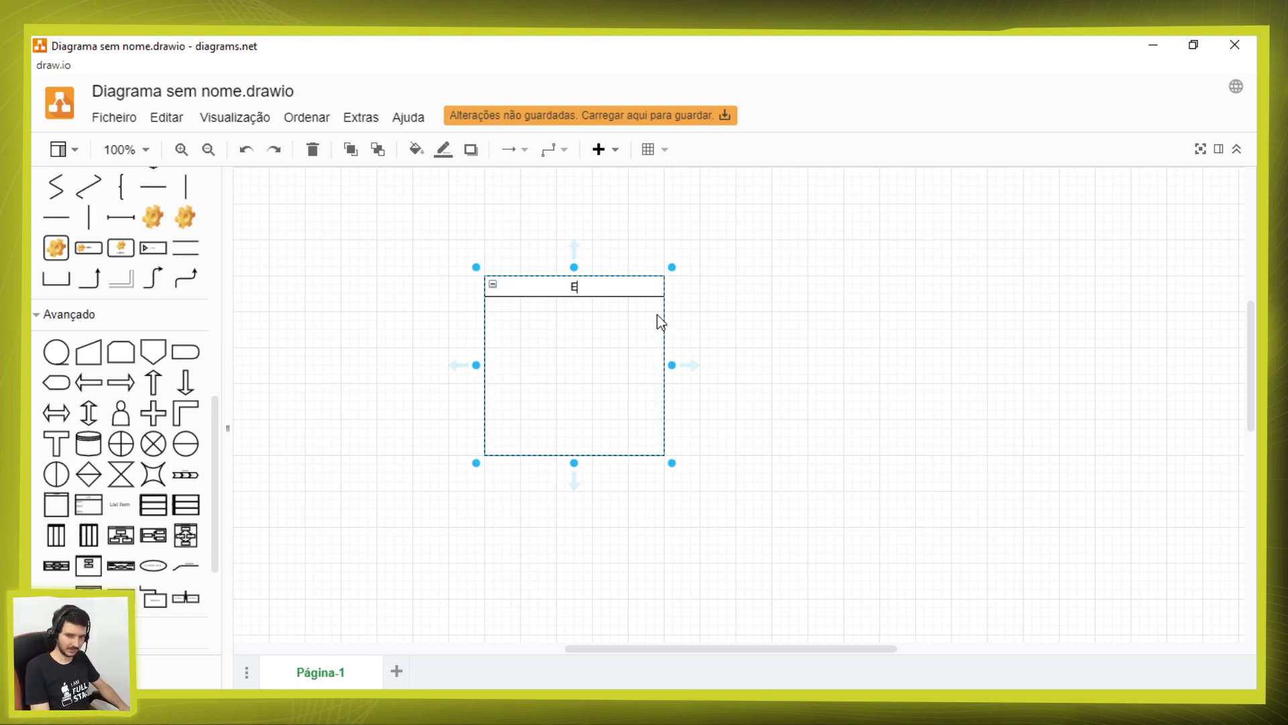
{"action": "type", "text": "dd-User"}
{"action": "left_click_drag", "start_coordinate": [847, 388], "coordinate": [816, 371]}
{"action": "left_click_drag", "start_coordinate": [607, 287], "coordinate": [481, 206]}
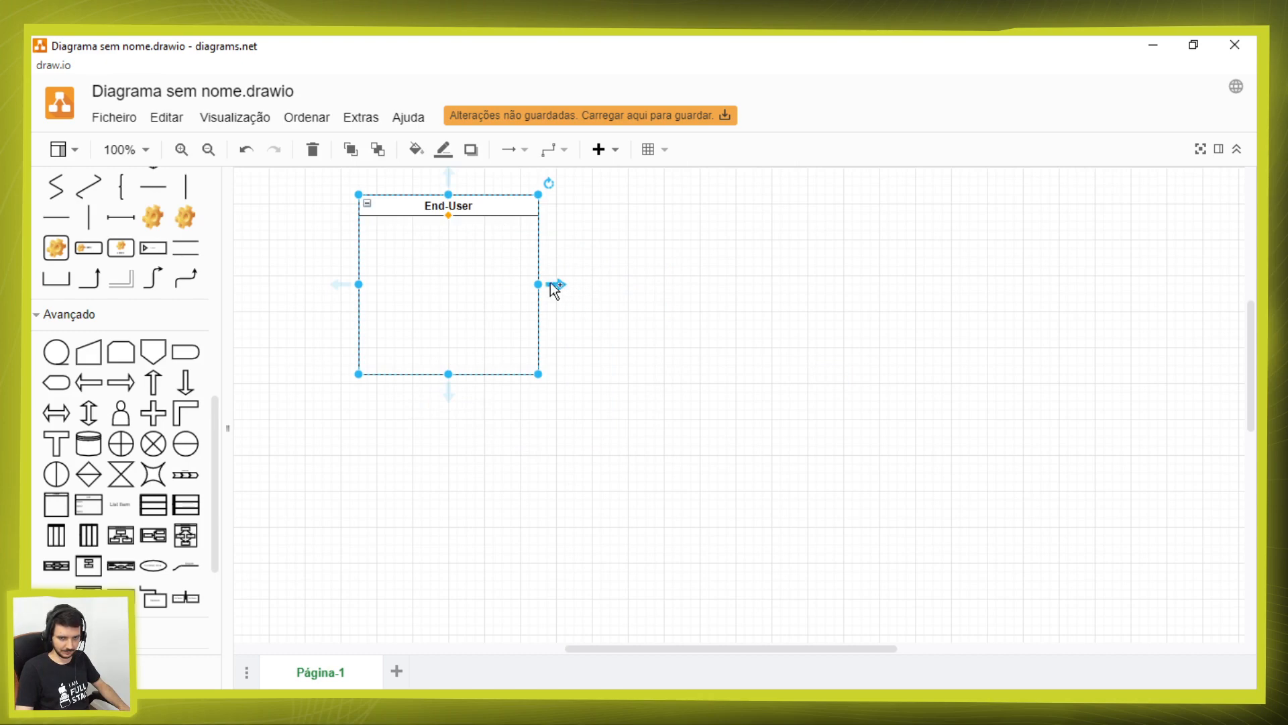
Step: Widen the End-User container to over three times its width and place a copy directly below it, titled Core Services
{"action": "left_click_drag", "start_coordinate": [538, 283], "coordinate": [747, 411]}
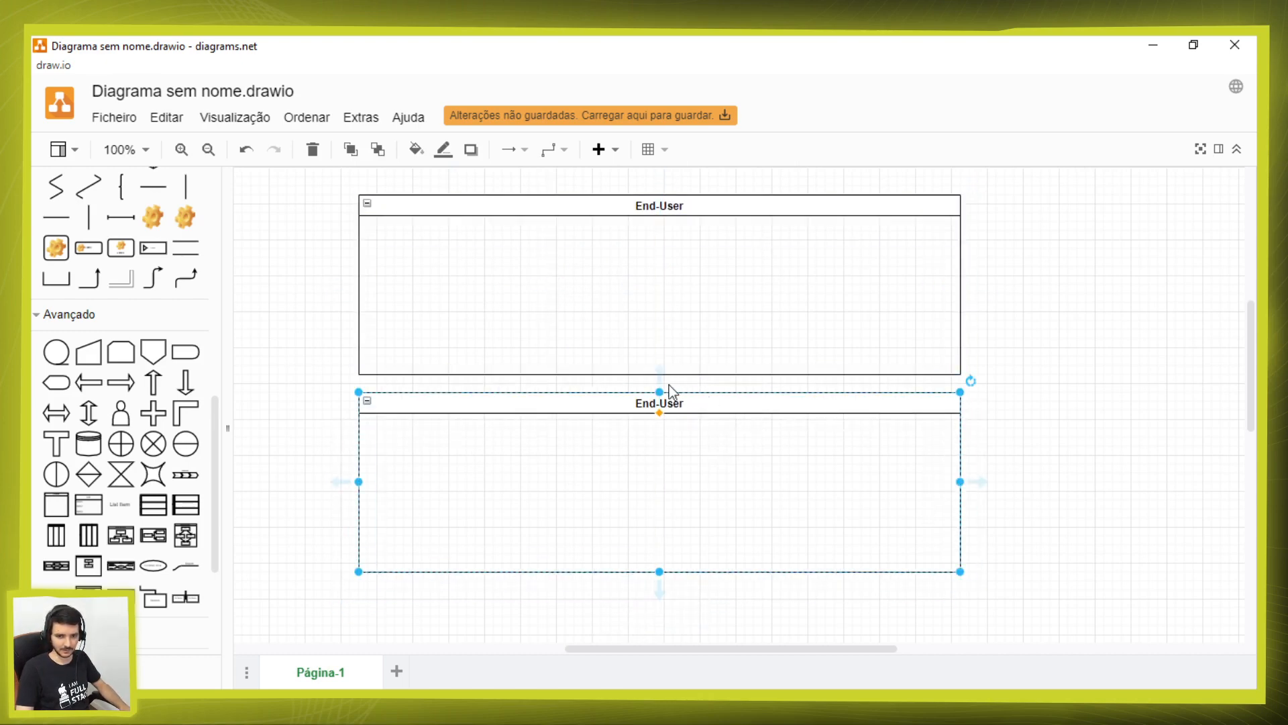
{"action": "double_click", "coordinate": [640, 402]}
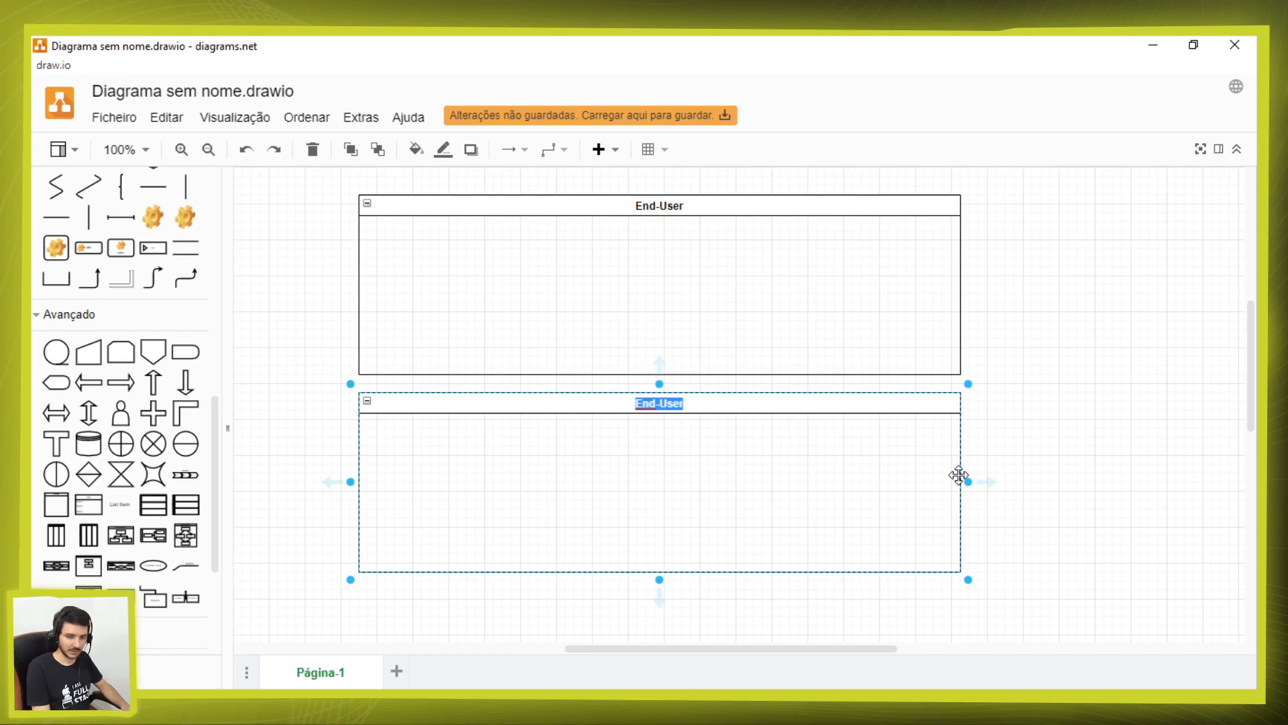
{"action": "type", "text": "Core Services"}
{"action": "left_click", "coordinate": [1108, 446]}
Step: Duplicate the Core Services container, place the copy aligned directly below it and title it Library
{"action": "left_click", "coordinate": [795, 398]}
{"action": "key", "text": "ctrl+c"}
{"action": "key", "text": "ctrl+v"}
{"action": "left_click_drag", "start_coordinate": [750, 414], "coordinate": [738, 603]}
{"action": "double_click", "coordinate": [685, 601]}
{"action": "type", "text": "Library"}
{"action": "key", "text": "Escape"}
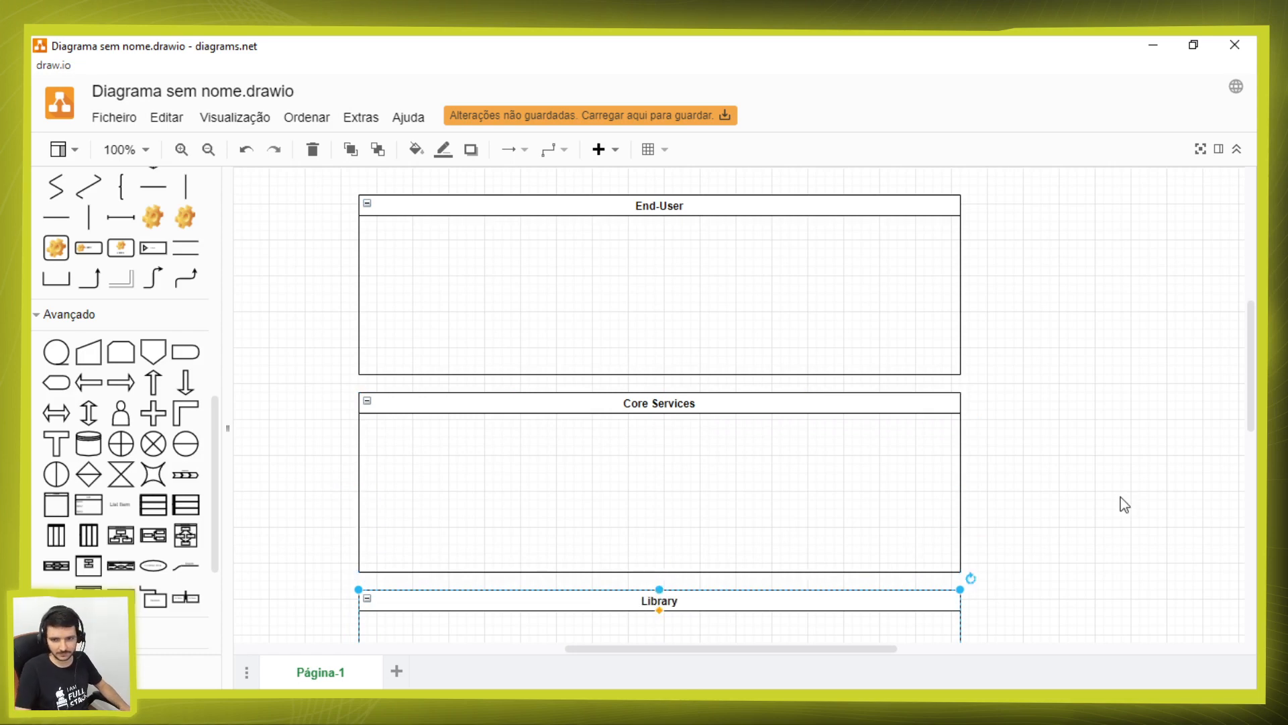
{"action": "left_click", "coordinate": [1124, 503]}
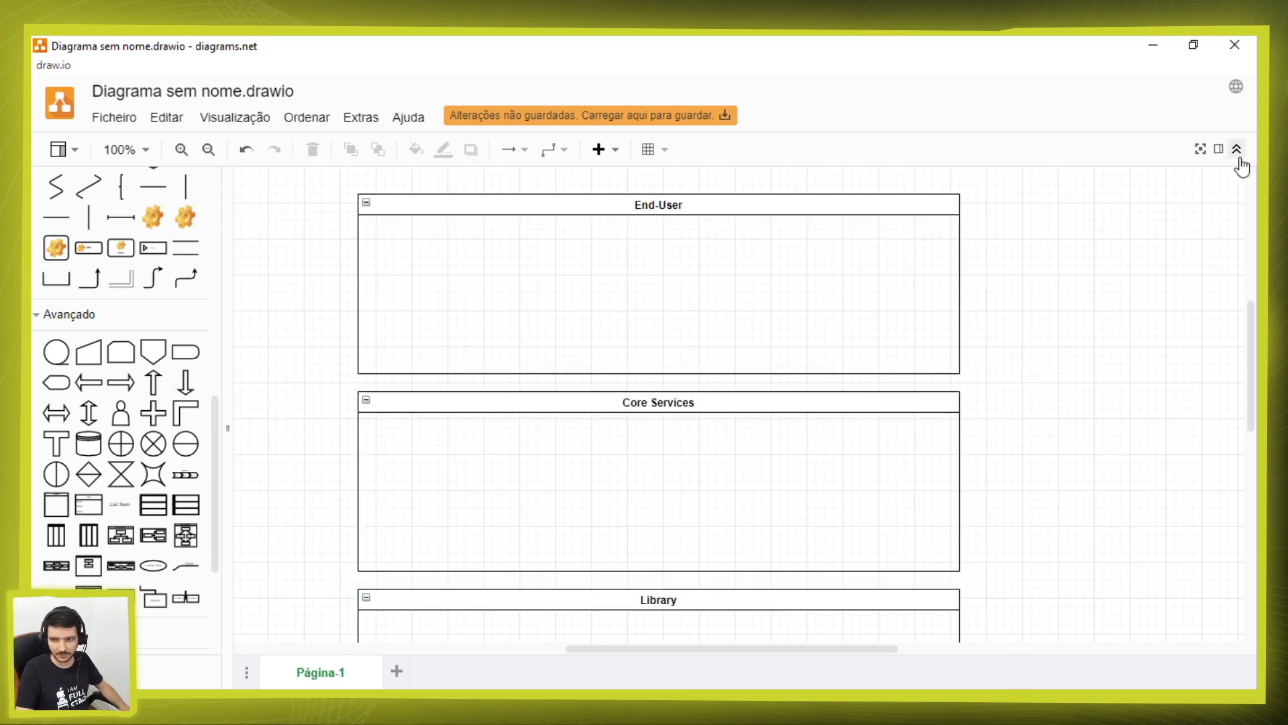
Step: Collapse the document header and add a rounded rectangle labelled SevenChat in the middle of the End-User container
{"action": "left_click", "coordinate": [1237, 149]}
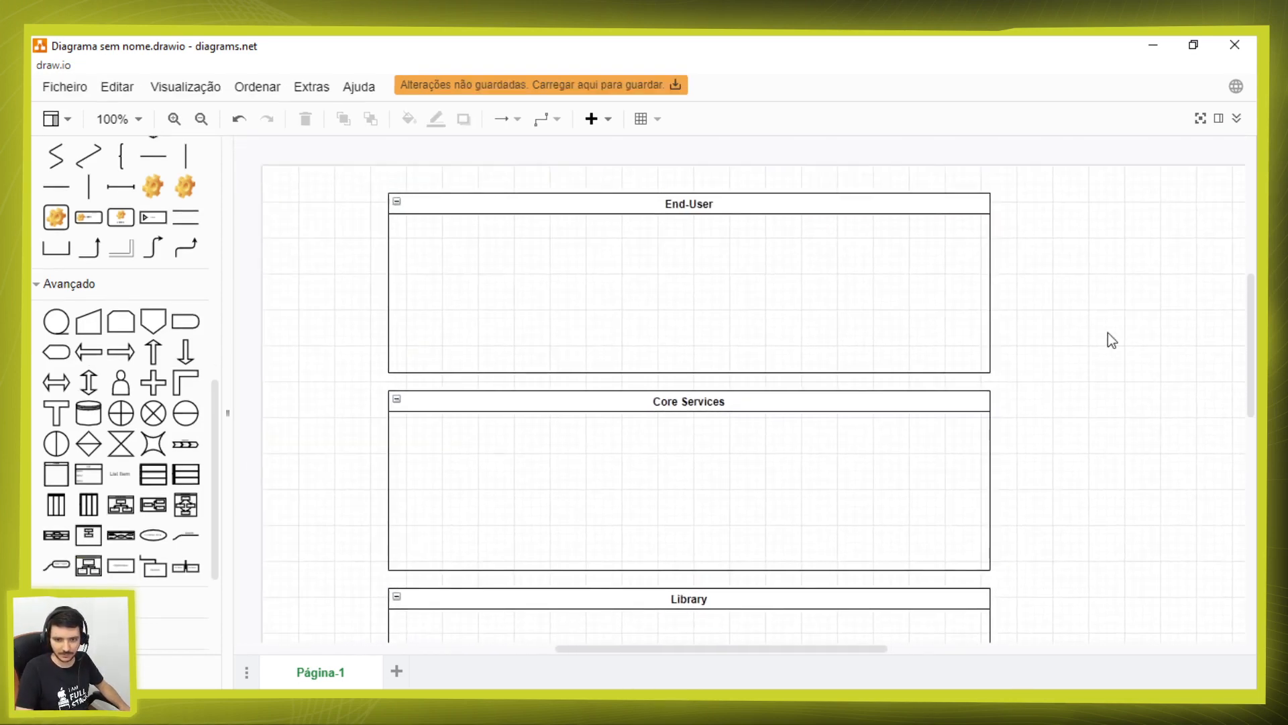
{"action": "scroll", "coordinate": [154, 302], "scroll_direction": "up", "scroll_amount": 10}
{"action": "left_click_drag", "start_coordinate": [99, 333], "coordinate": [624, 261]}
{"action": "double_click", "coordinate": [667, 275]}
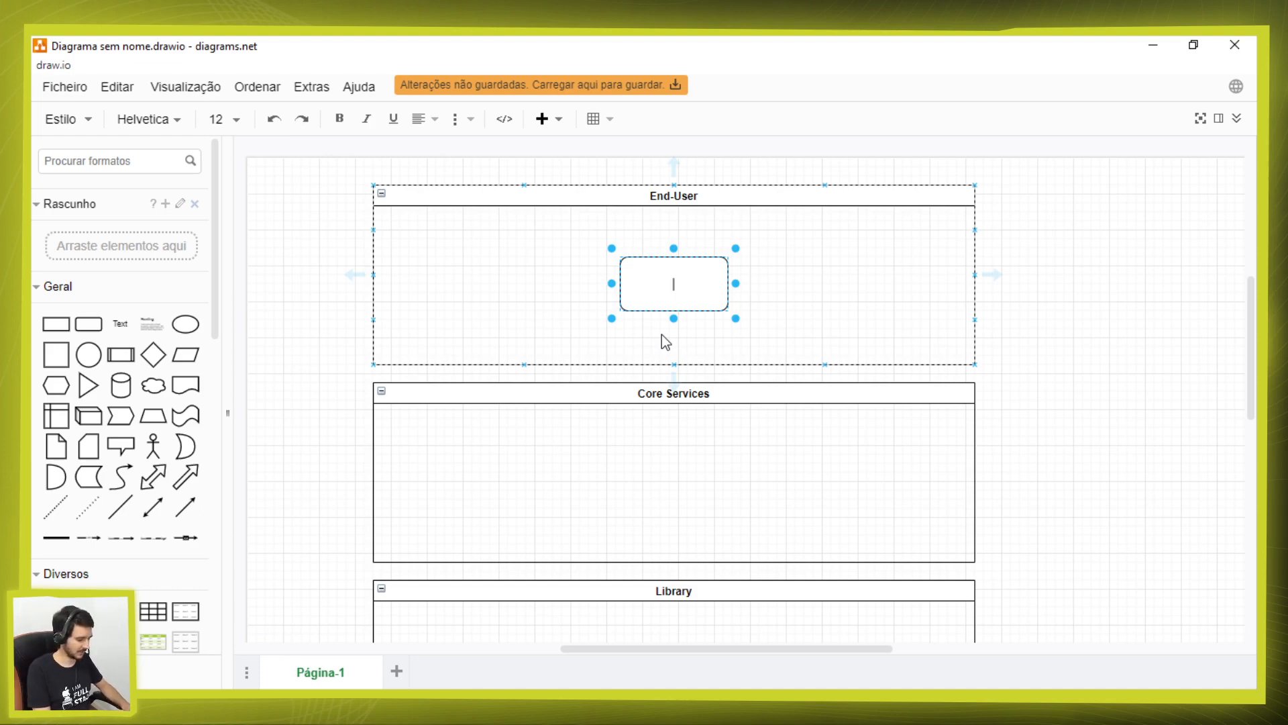
{"action": "type", "text": "SevenChat"}
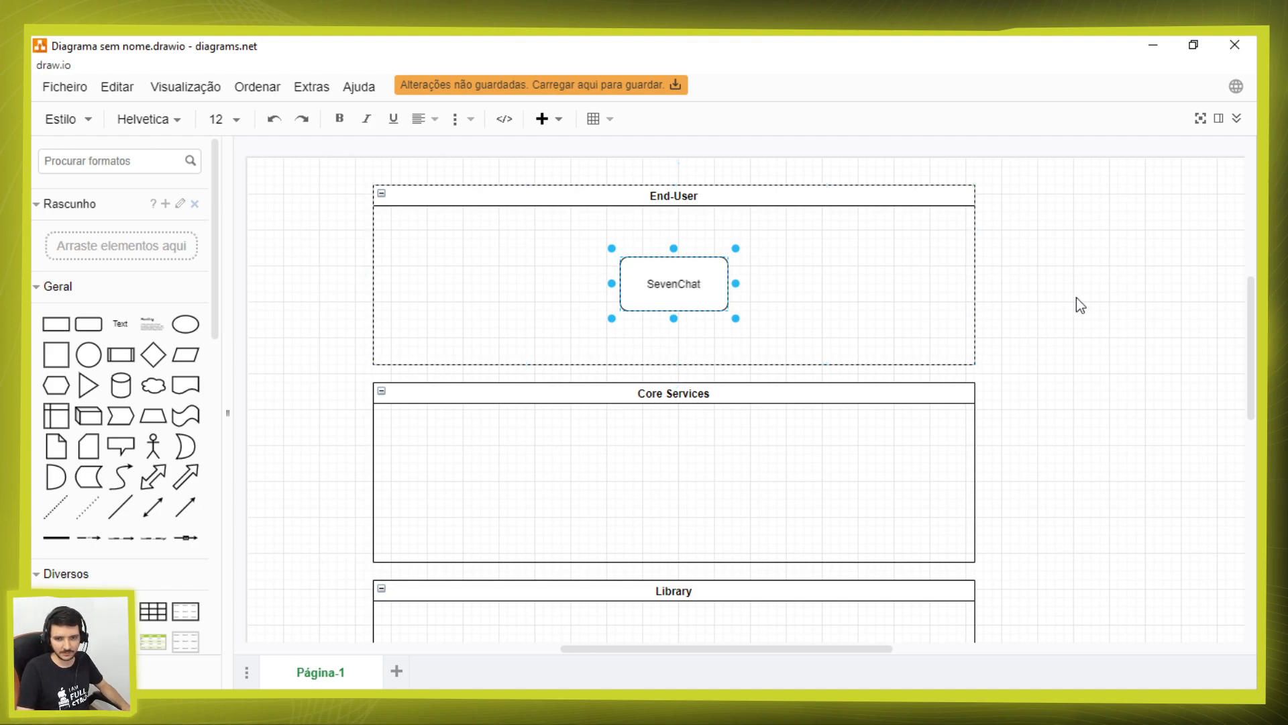
{"action": "key", "text": "Escape"}
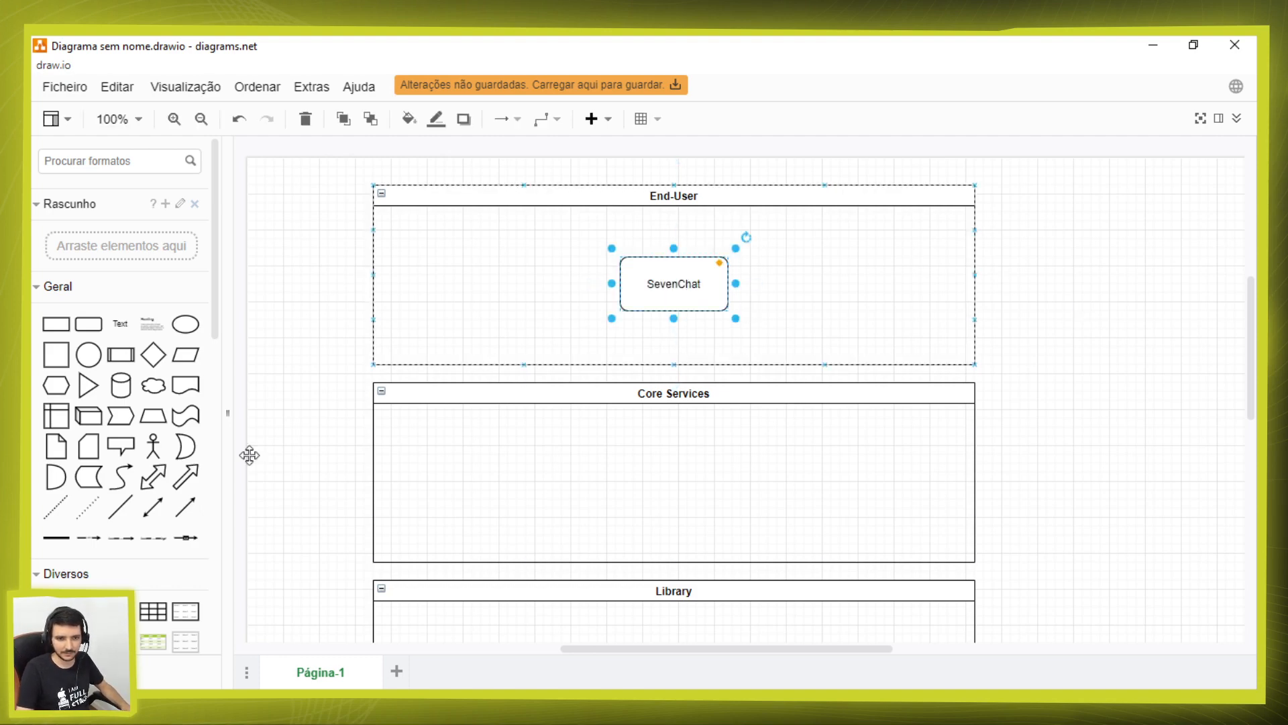
Step: Show the formatting options and apply the light blue preset style to the SevenChat box
{"action": "left_click", "coordinate": [1219, 118]}
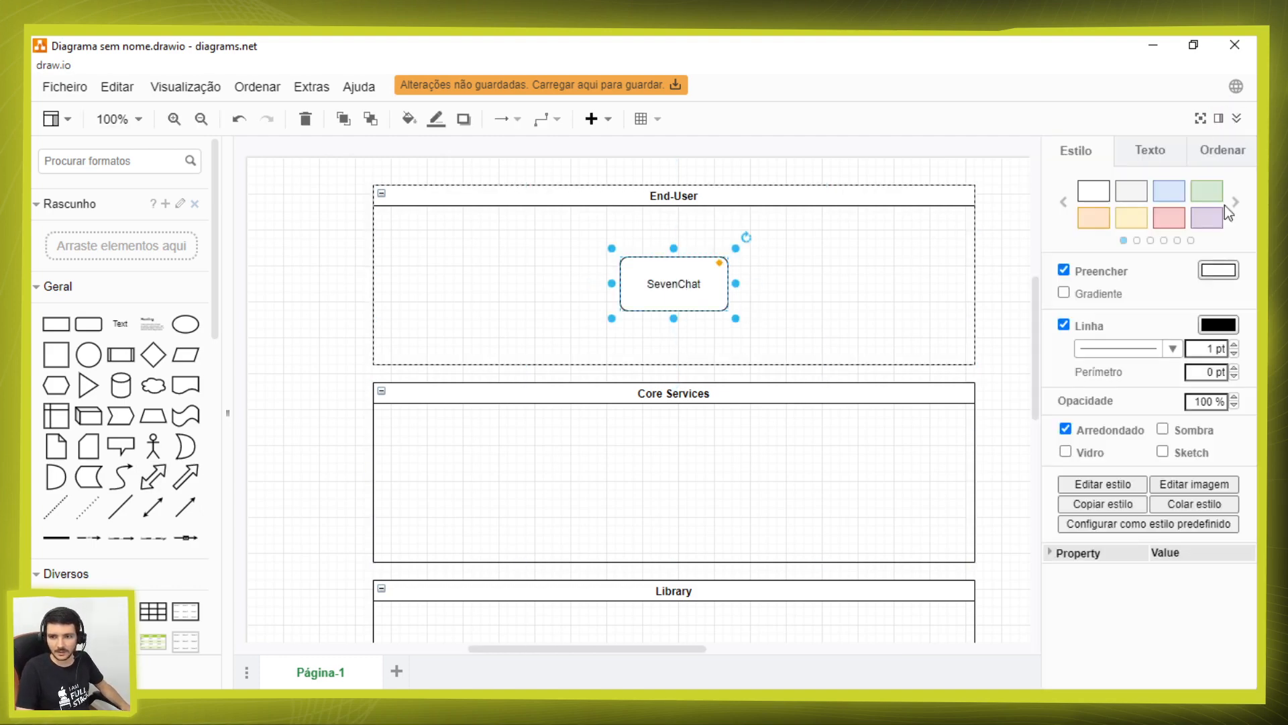
{"action": "left_click", "coordinate": [1167, 204]}
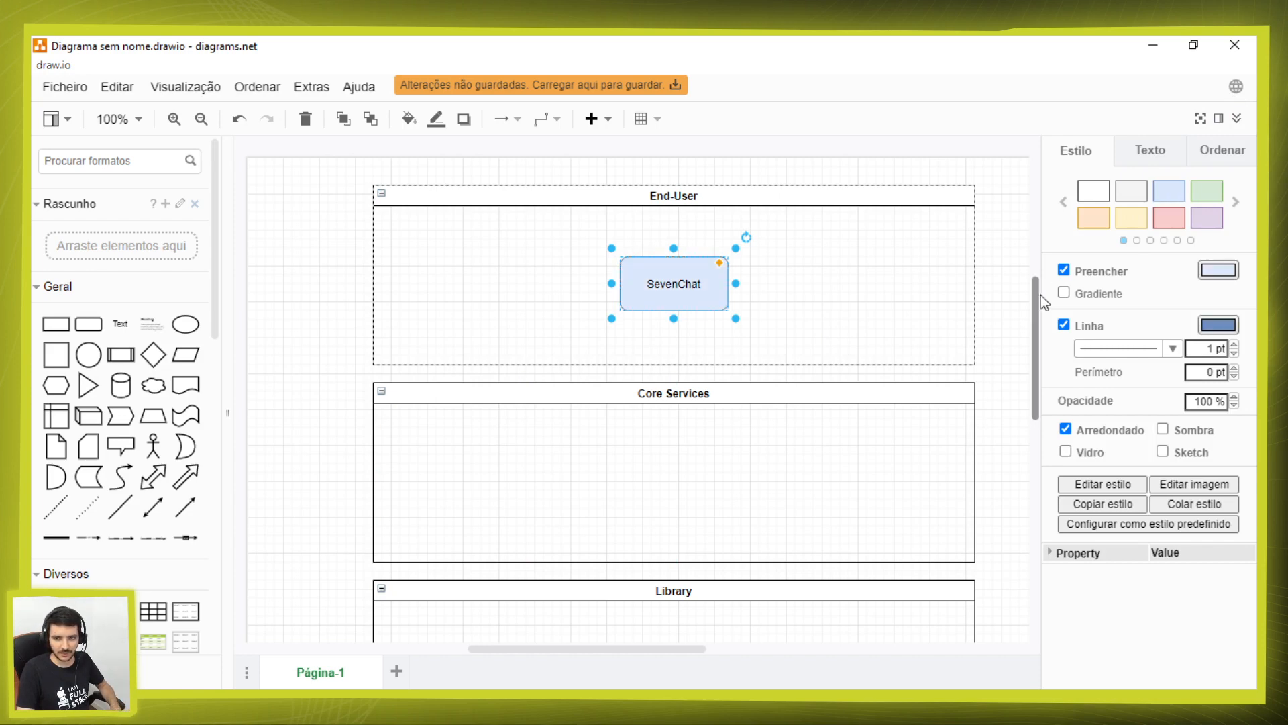
{"action": "left_click", "coordinate": [1027, 287]}
{"action": "left_click", "coordinate": [683, 277]}
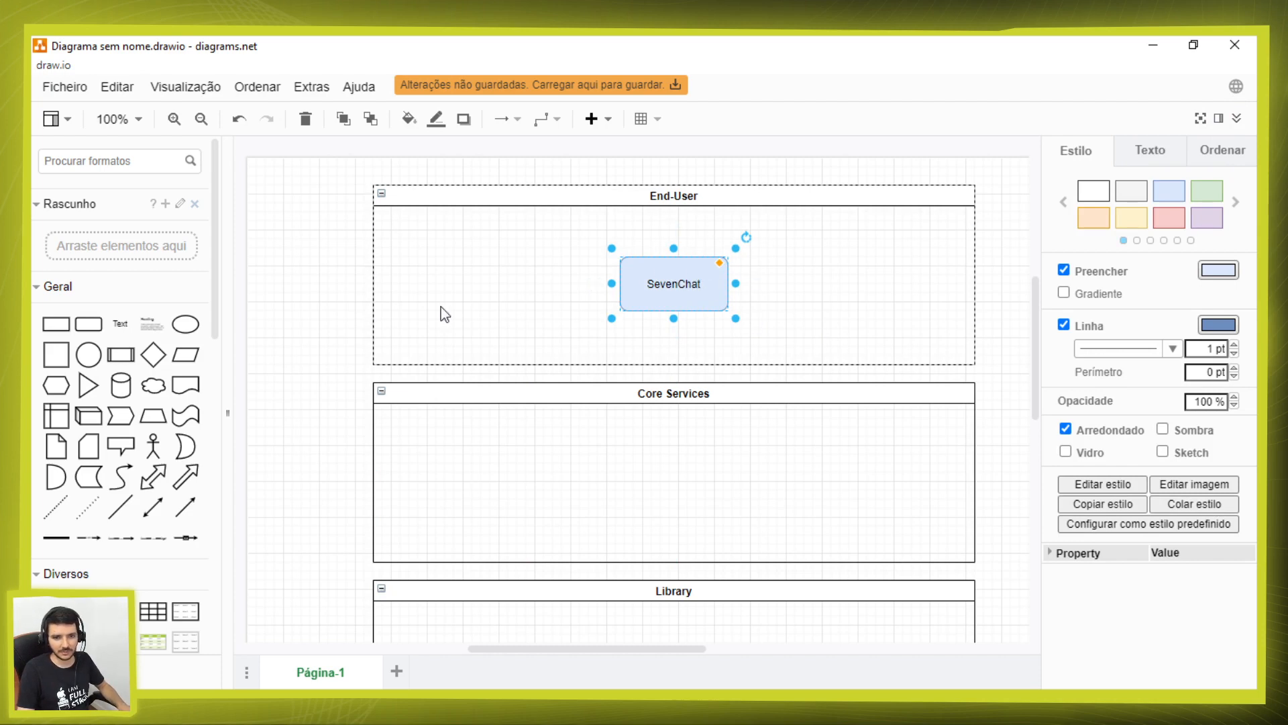
{"action": "left_click", "coordinate": [339, 332]}
Step: Place a copy of the SevenChat box in the middle of the Core Services container, aligned below the original
{"action": "left_click", "coordinate": [679, 285]}
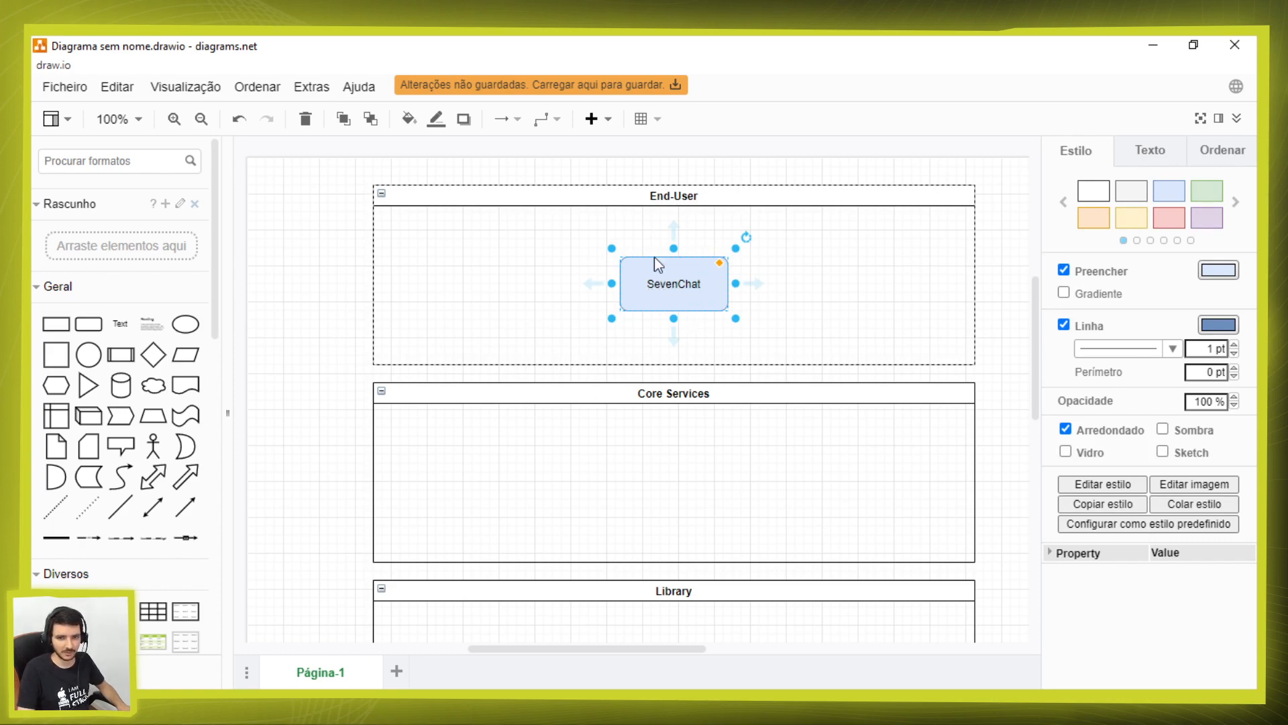
{"action": "scroll", "coordinate": [738, 313], "scroll_direction": "down", "scroll_amount": 2}
{"action": "left_click_drag", "start_coordinate": [676, 202], "coordinate": [675, 386]}
{"action": "scroll", "coordinate": [654, 450], "scroll_direction": "up", "scroll_amount": 2}
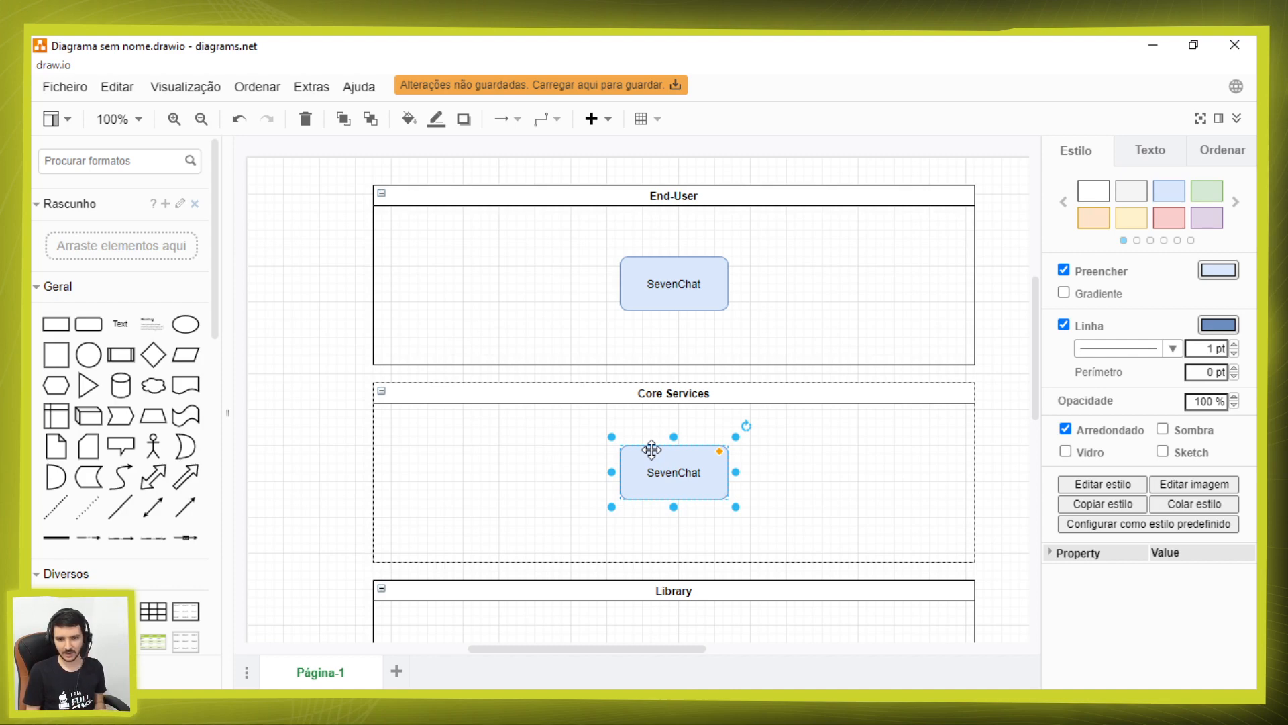
{"action": "left_click_drag", "start_coordinate": [677, 471], "coordinate": [679, 490]}
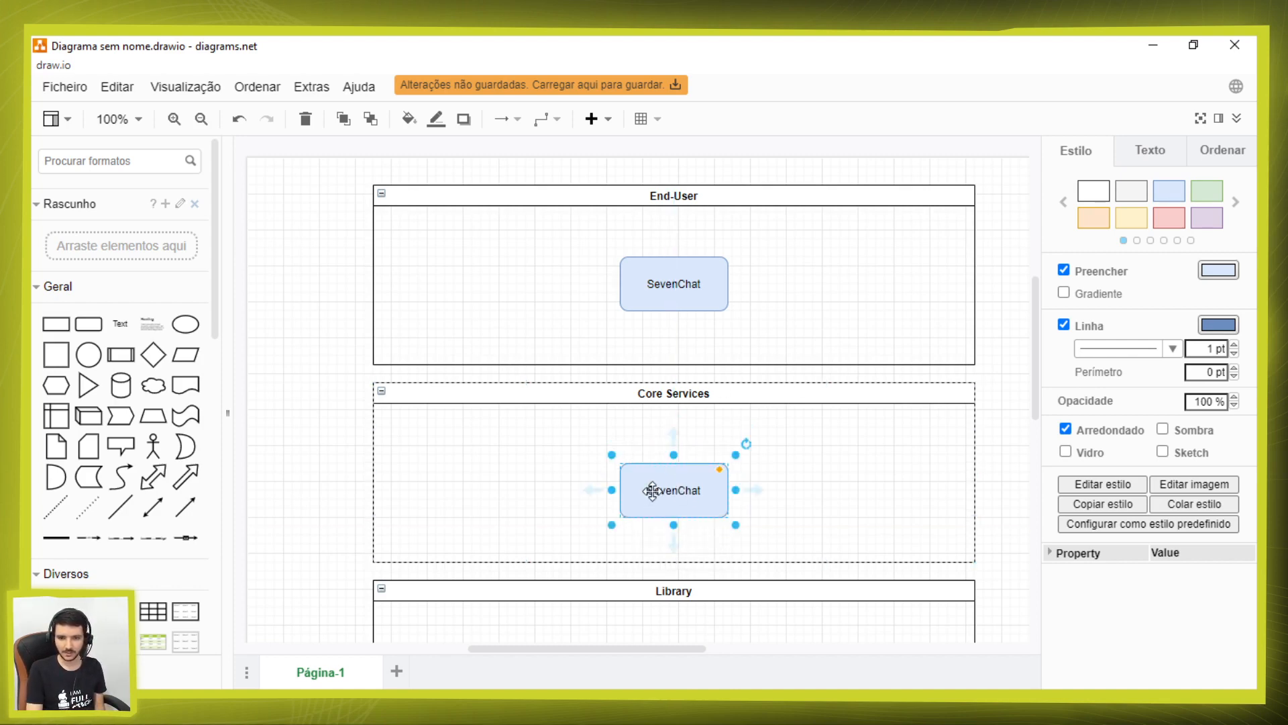
Step: Relabel the box in the Core Services container as SevenChat_Users_MCS
{"action": "double_click", "coordinate": [673, 489]}
{"action": "key", "text": "BackSpace"}
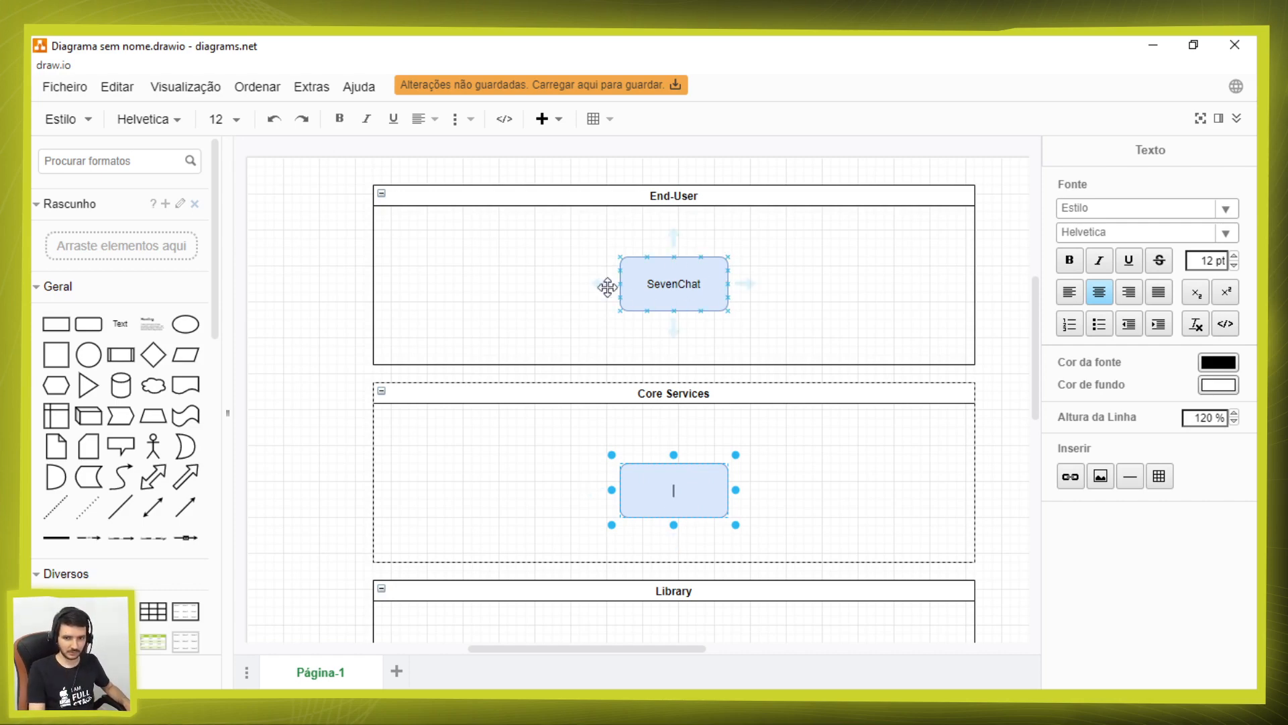
{"action": "type", "text": "SevenChat"}
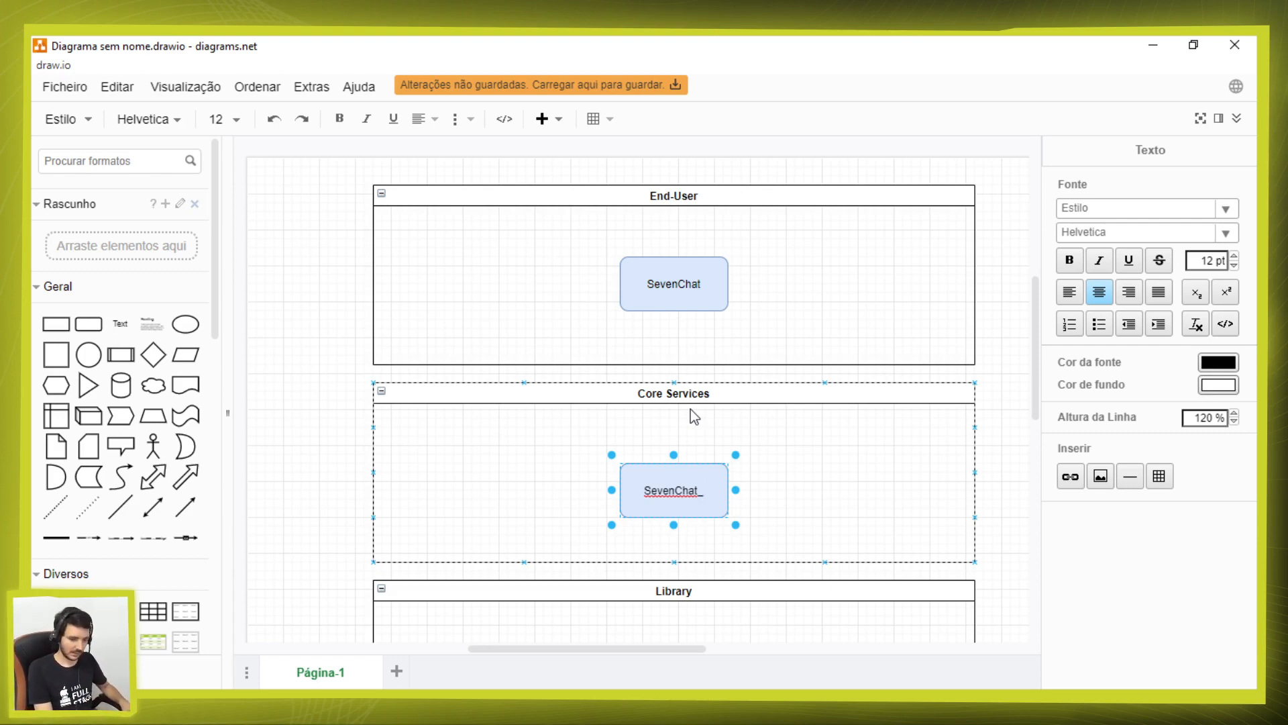
{"action": "type", "text": "Users"}
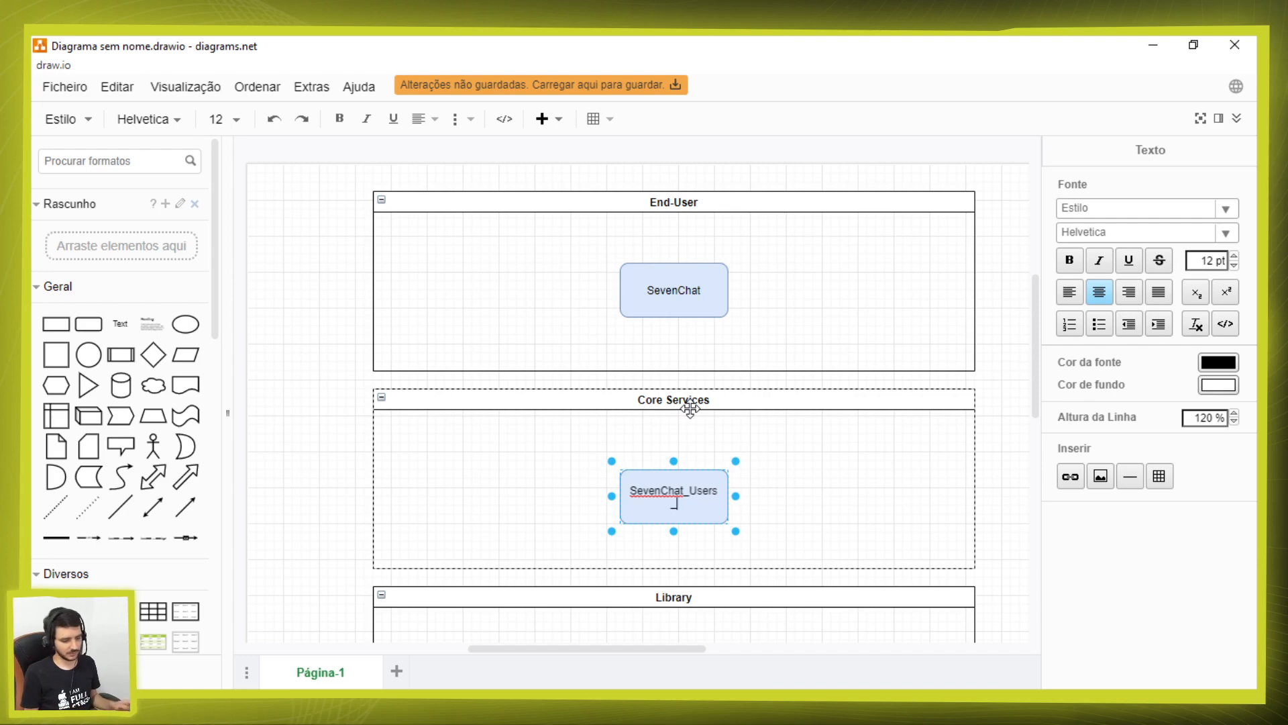
{"action": "type", "text": "CS"}
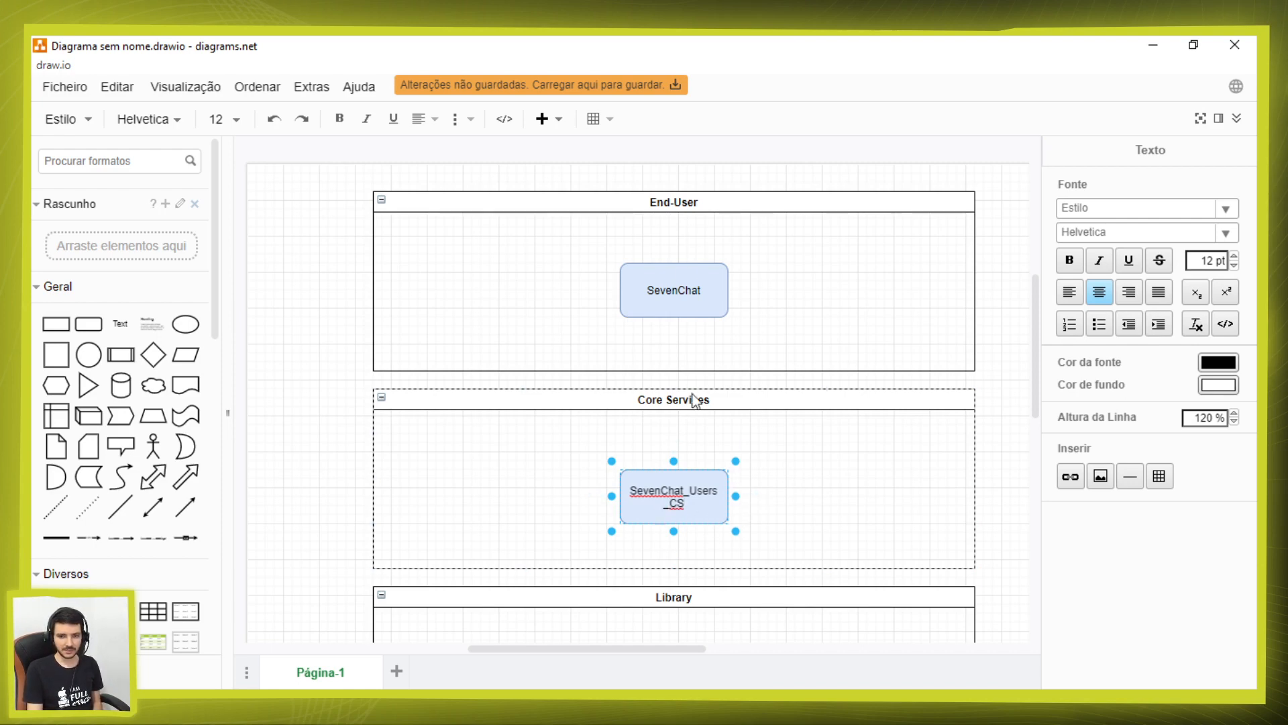
{"action": "type", "text": "M"}
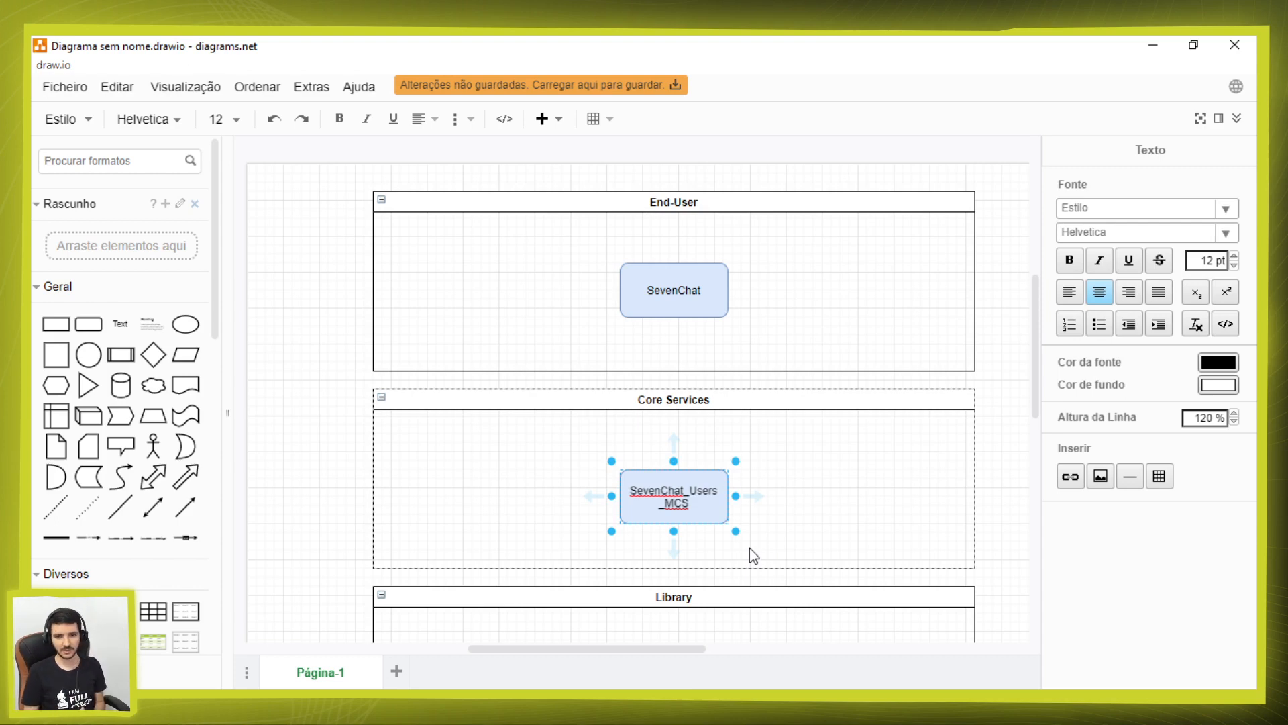
{"action": "left_click", "coordinate": [1001, 477]}
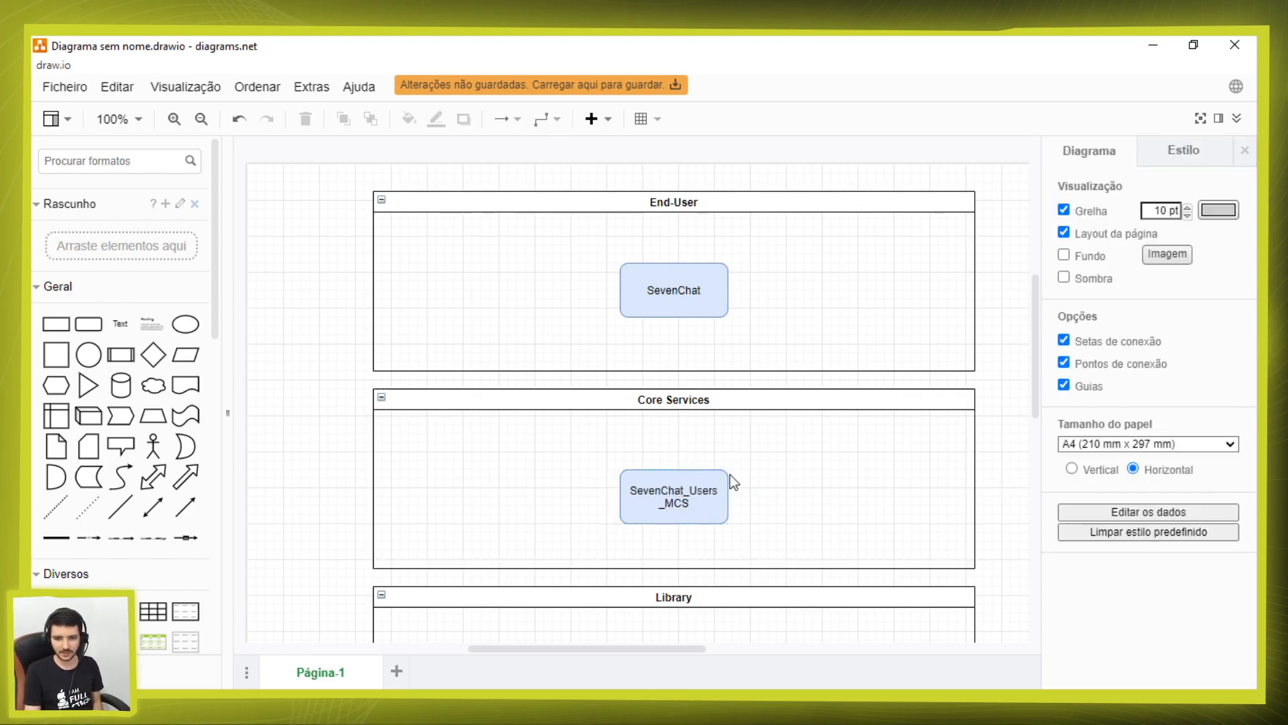
{"action": "left_click", "coordinate": [673, 488]}
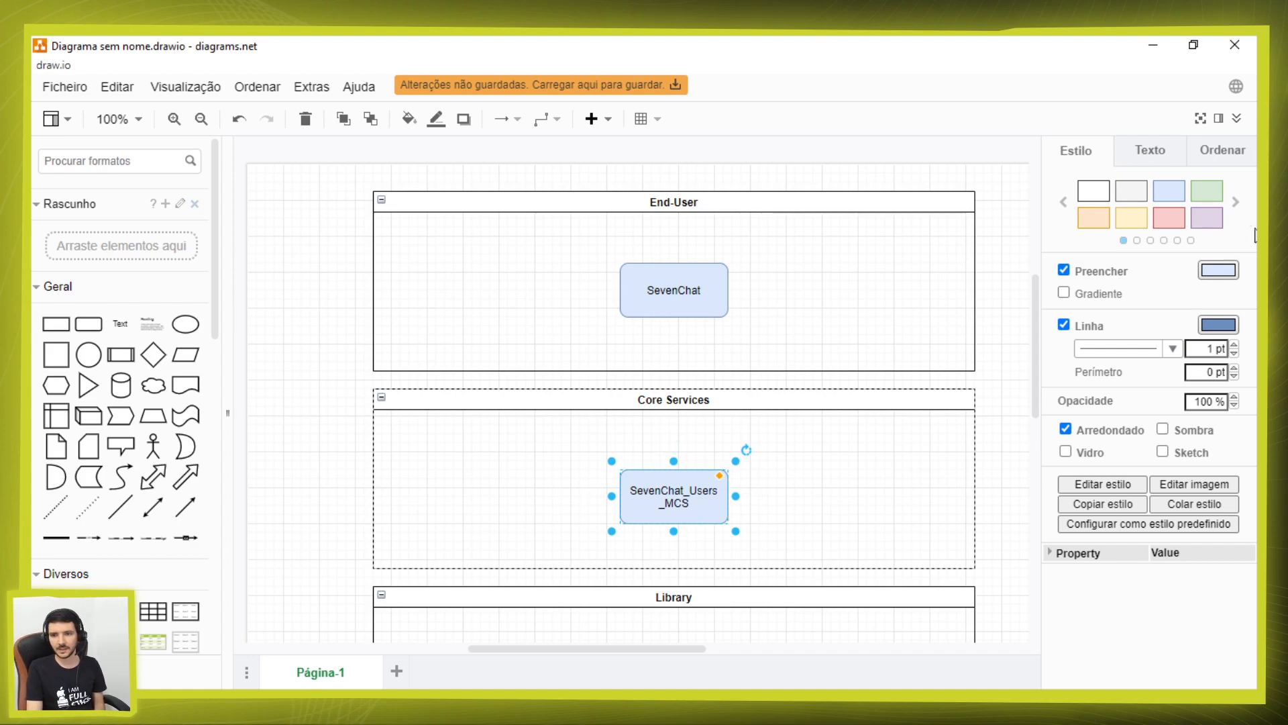
Step: Apply the light orange preset style to the SevenChat_Users_MCS box in the Core Services container
{"action": "left_click", "coordinate": [1097, 220]}
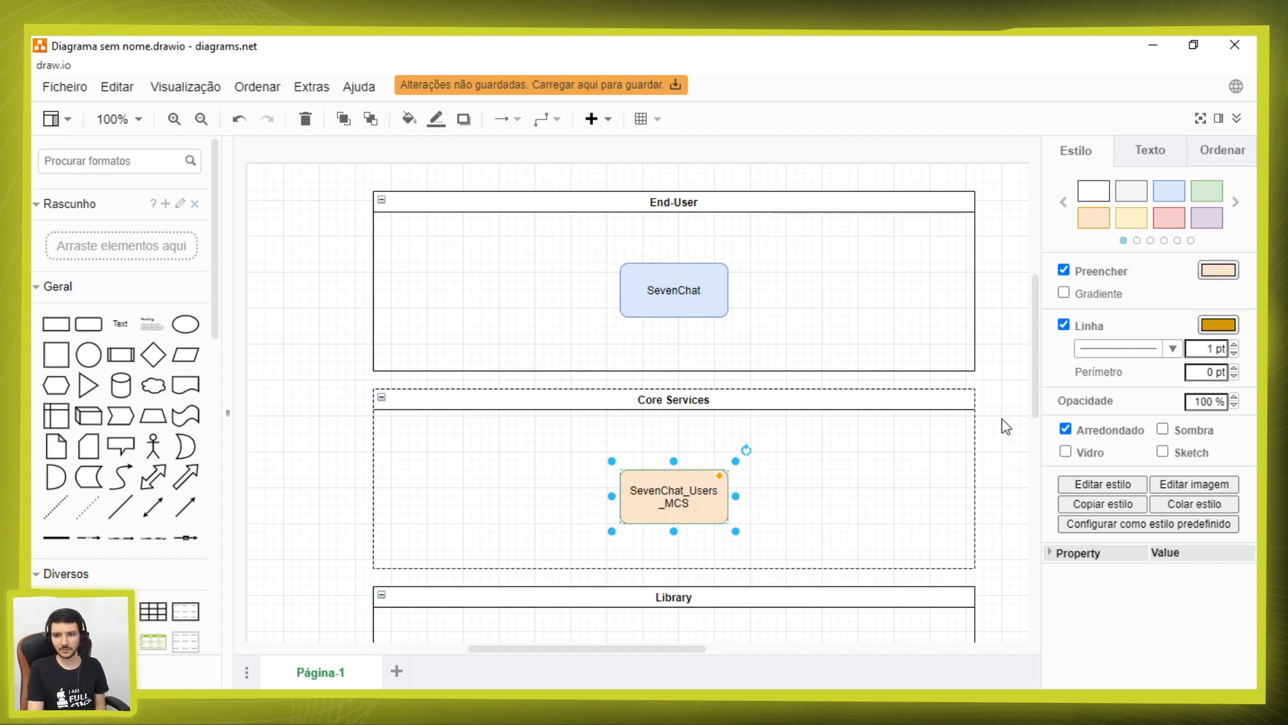
{"action": "left_click", "coordinate": [993, 439]}
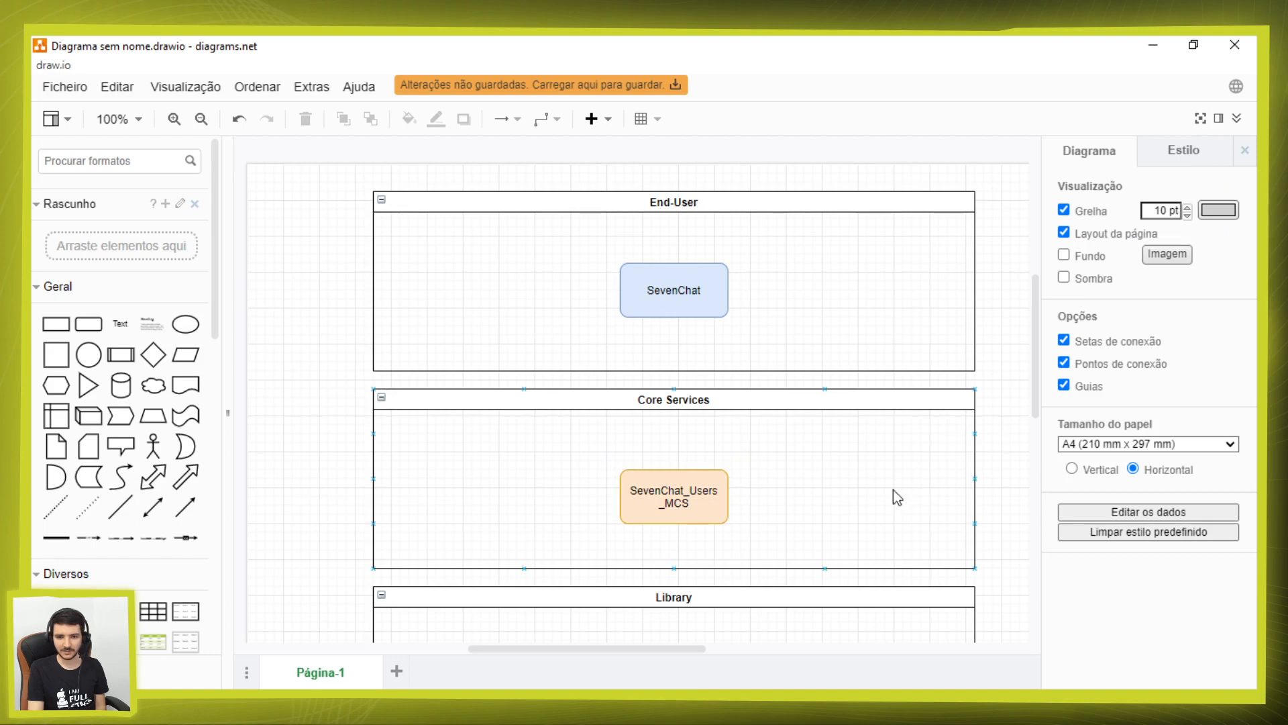
{"action": "left_click", "coordinate": [683, 503]}
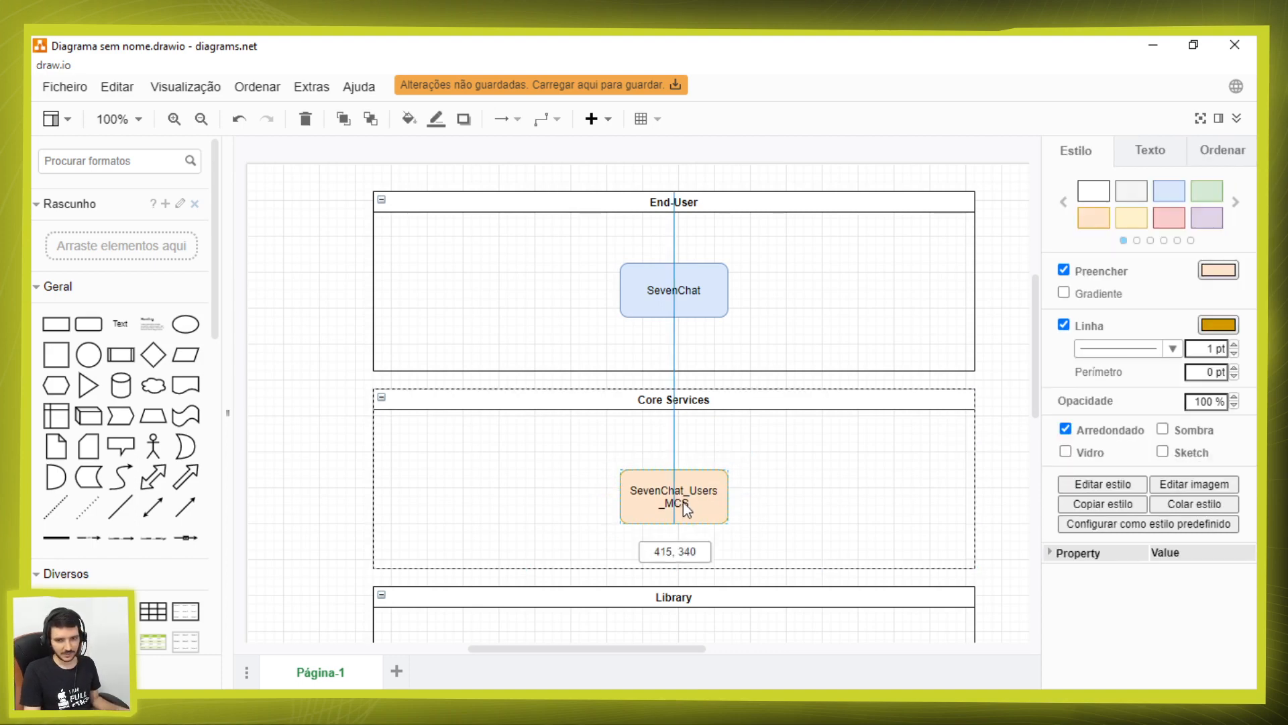
{"action": "left_click", "coordinate": [992, 413]}
Step: Add a rounded rectangle labelled CameraPlugin in the middle of the Library container, aligned below the Core Services box
{"action": "scroll", "coordinate": [981, 421], "scroll_direction": "down", "scroll_amount": 3}
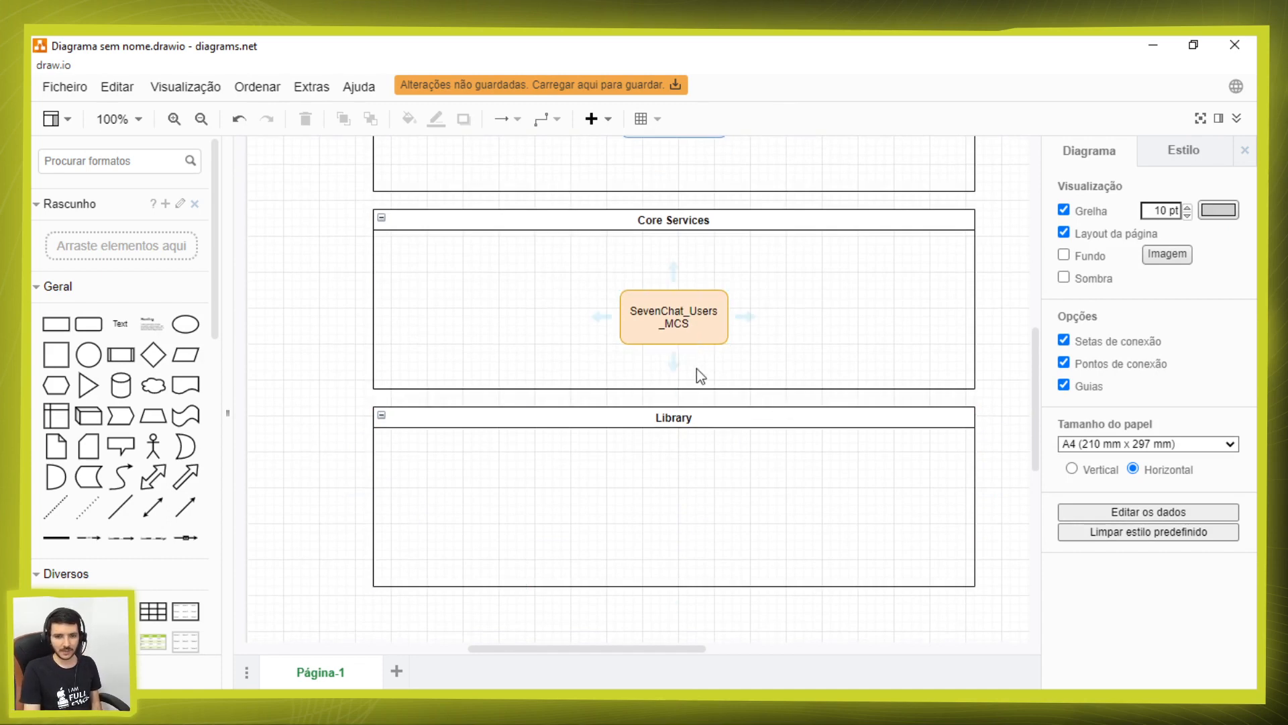
{"action": "left_click", "coordinate": [655, 336]}
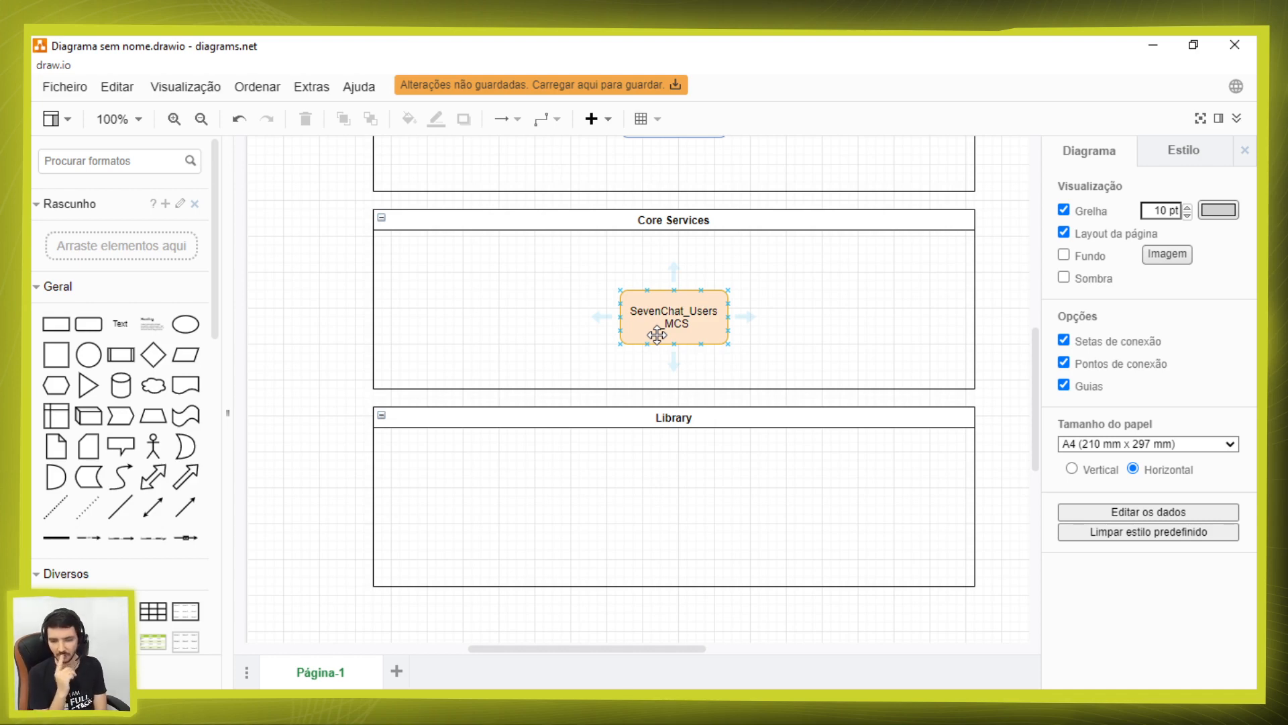
{"action": "left_click_drag", "start_coordinate": [88, 324], "coordinate": [618, 488]}
{"action": "double_click", "coordinate": [658, 512]}
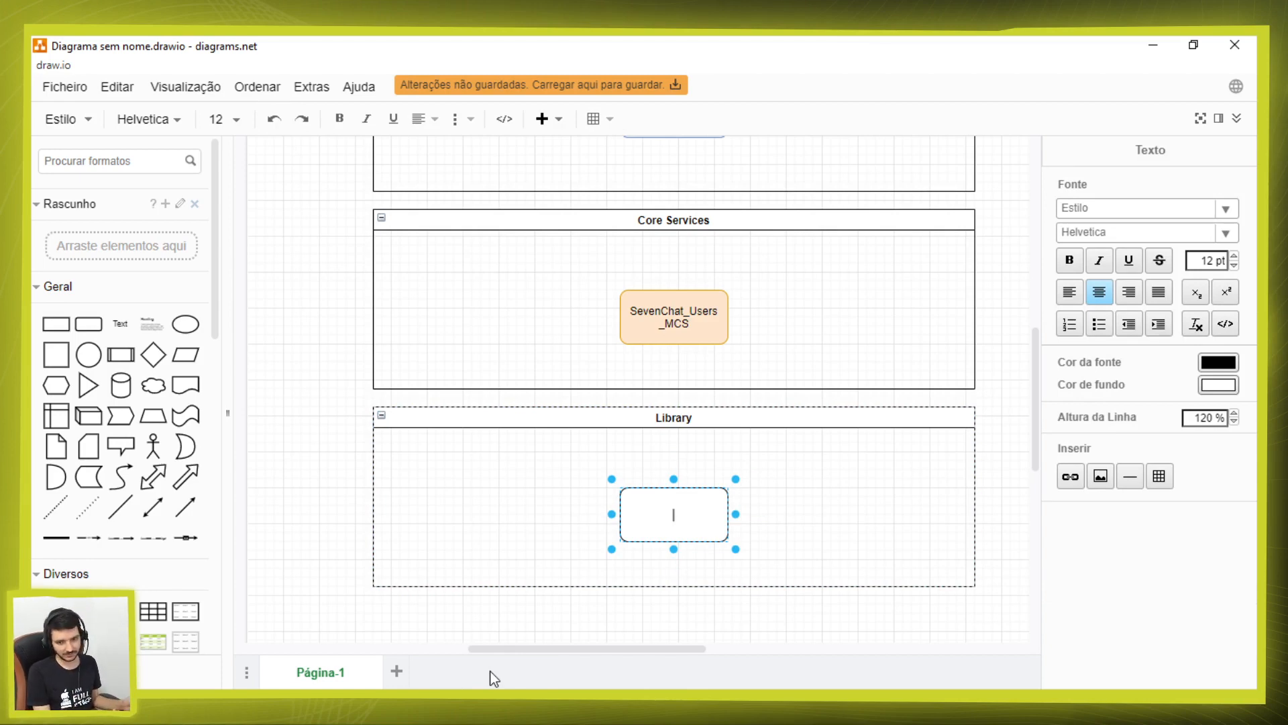
{"action": "type", "text": "CameraPlugin"}
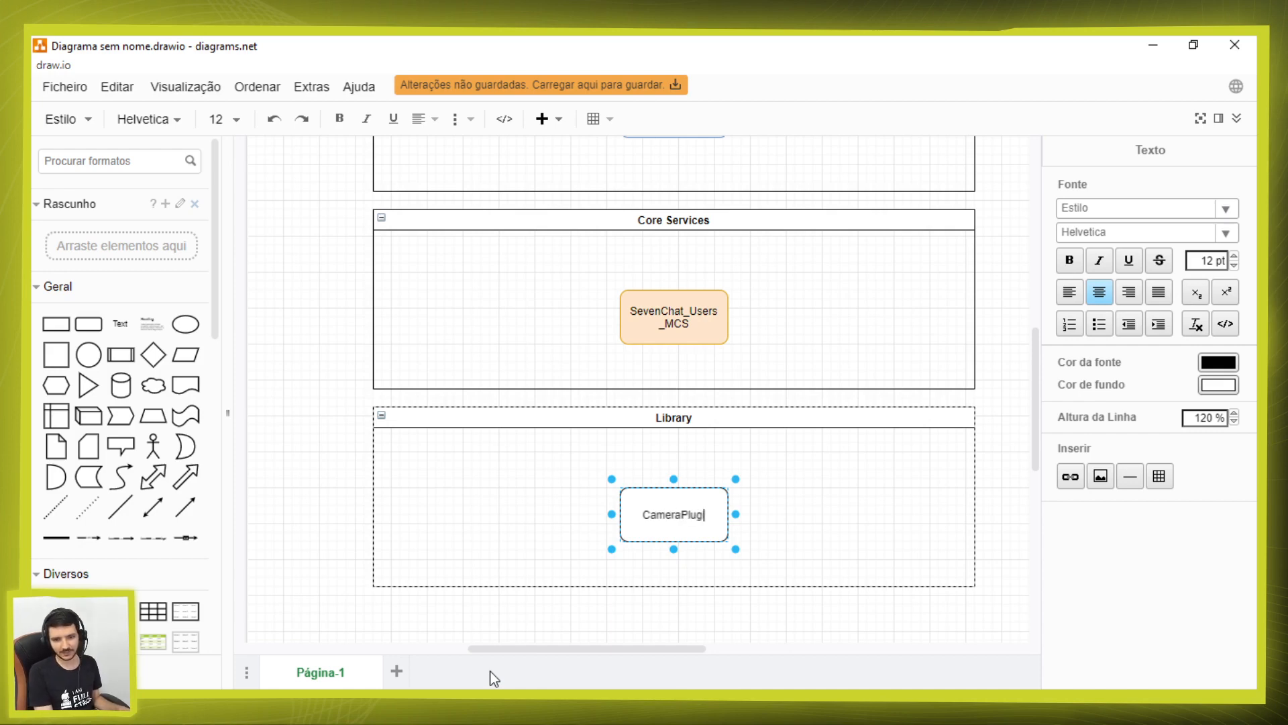
{"action": "left_click", "coordinate": [621, 604]}
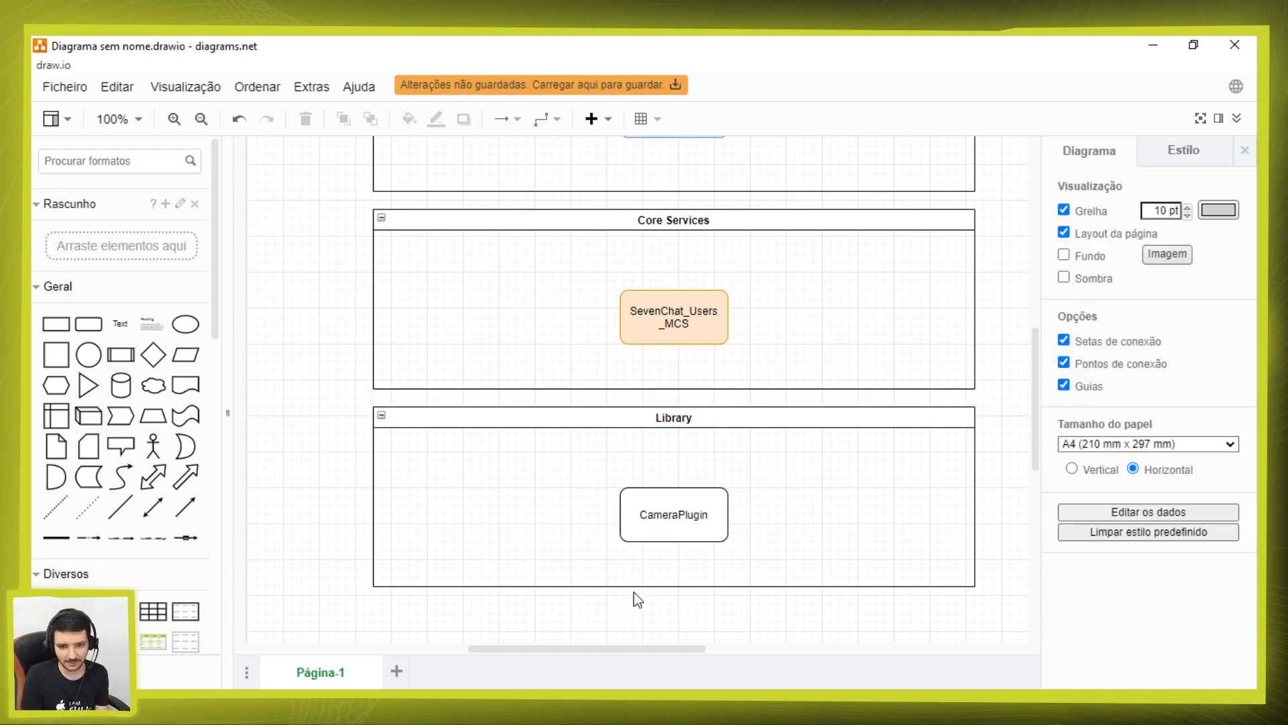
Step: Apply the light green preset style to the CameraPlugin box
{"action": "left_click", "coordinate": [697, 511]}
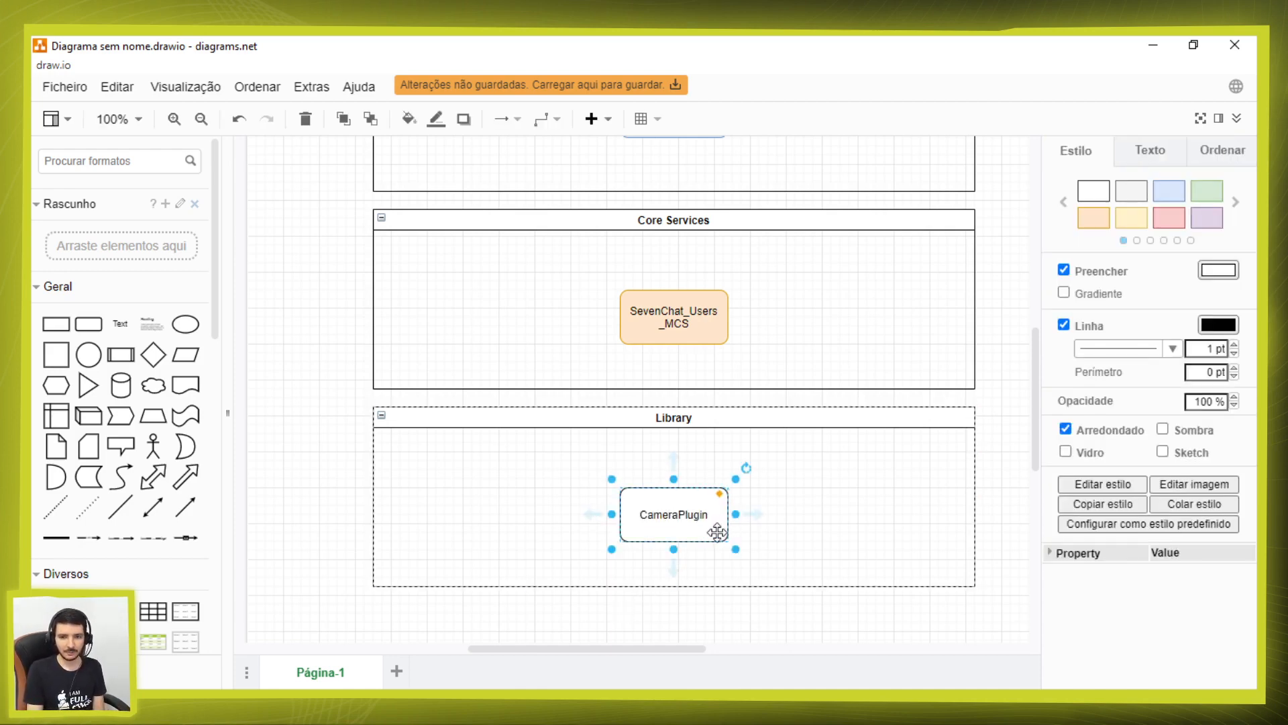
{"action": "left_click", "coordinate": [689, 421], "text": "shift"}
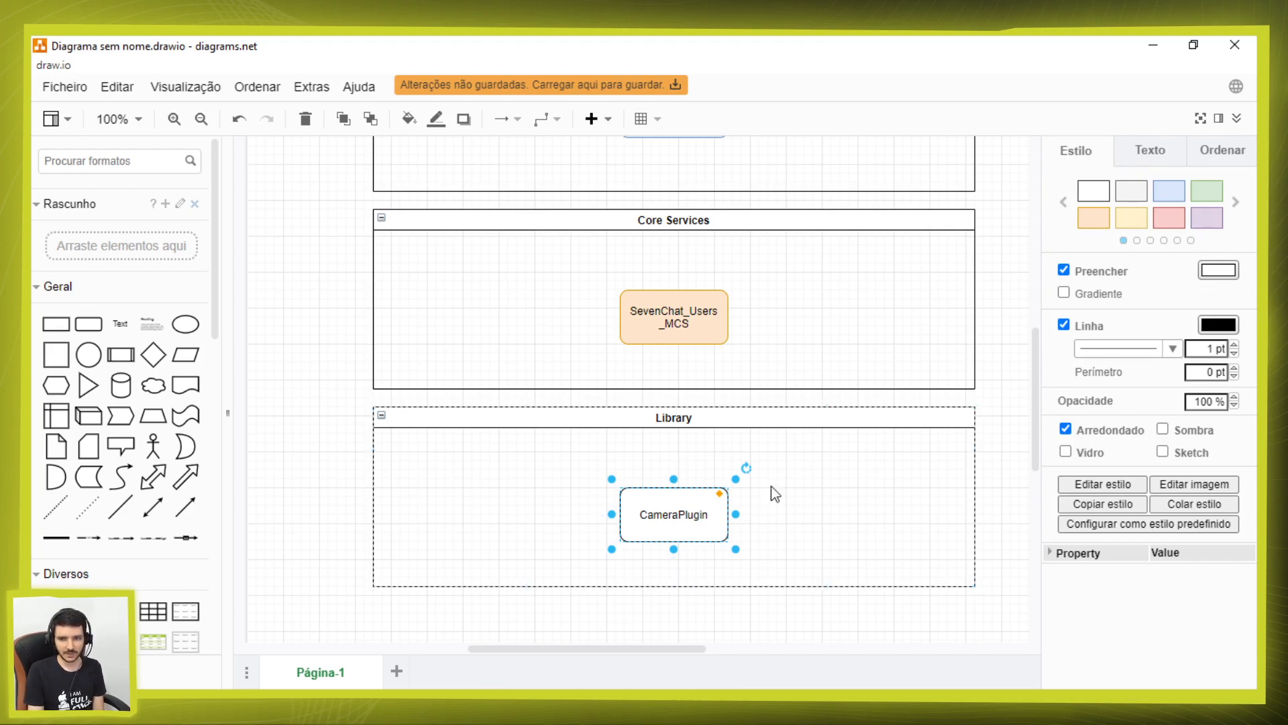
{"action": "left_click", "coordinate": [1201, 194]}
{"action": "left_click", "coordinate": [825, 621]}
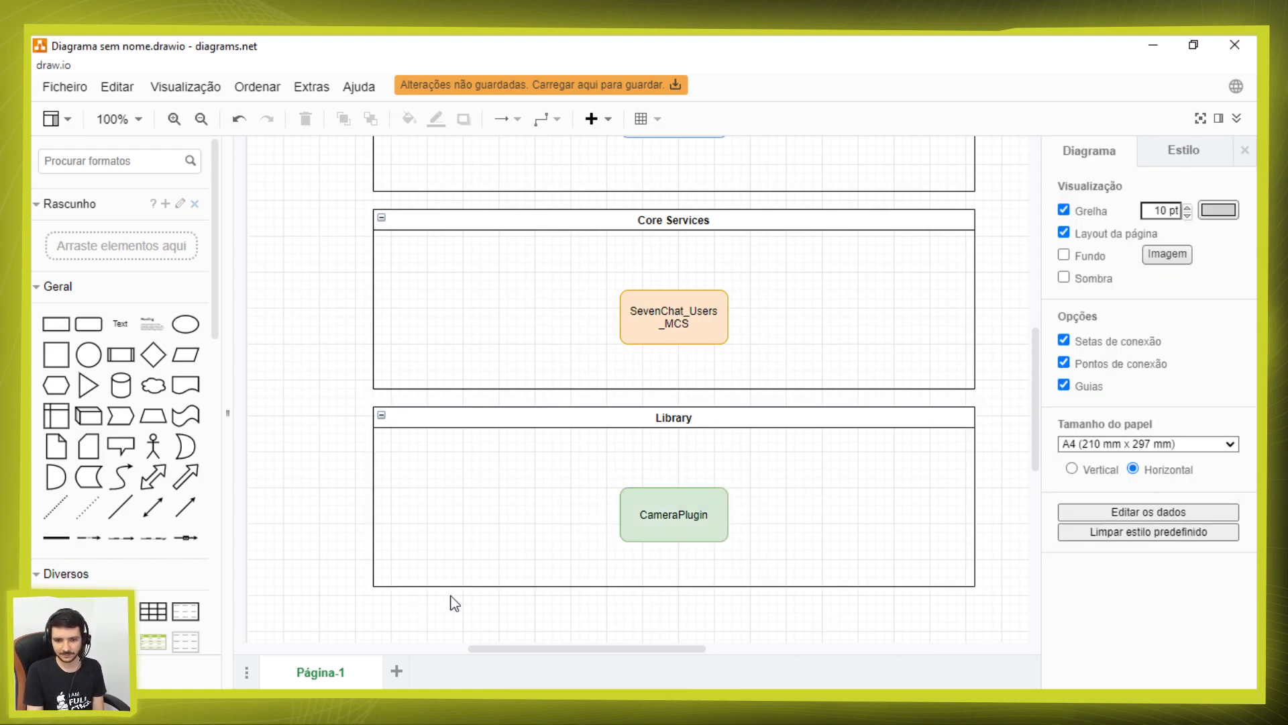
Step: Look over the module boxes in the End-User, Core Services and Library containers
{"action": "left_click", "coordinate": [664, 524]}
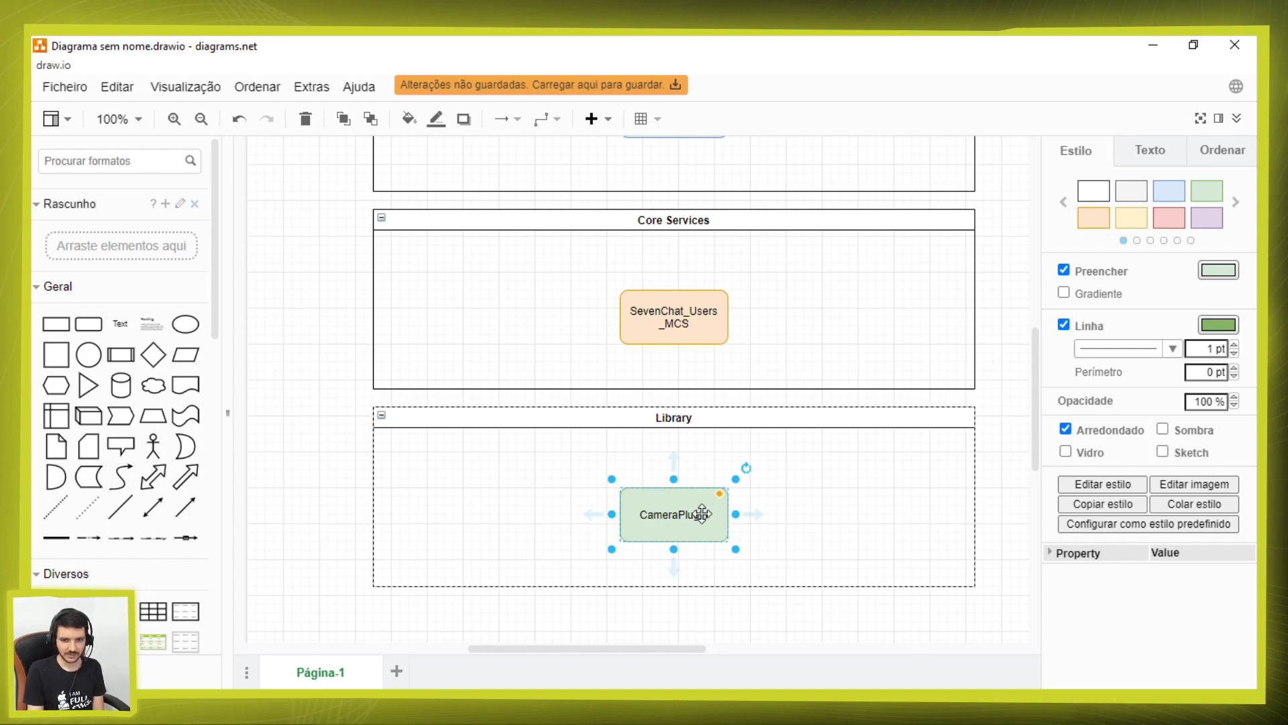
{"action": "scroll", "coordinate": [695, 512], "scroll_direction": "up", "scroll_amount": 3}
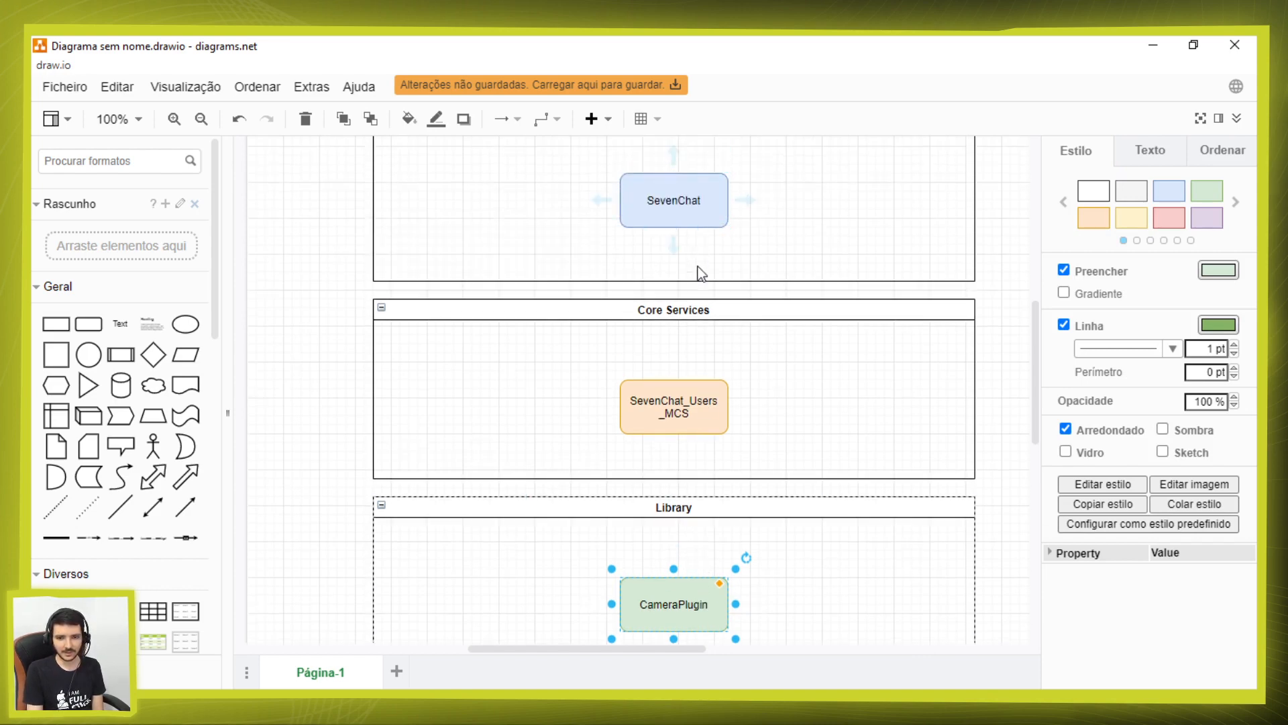
{"action": "left_click", "coordinate": [691, 205]}
{"action": "scroll", "coordinate": [701, 258], "scroll_direction": "up", "scroll_amount": 3}
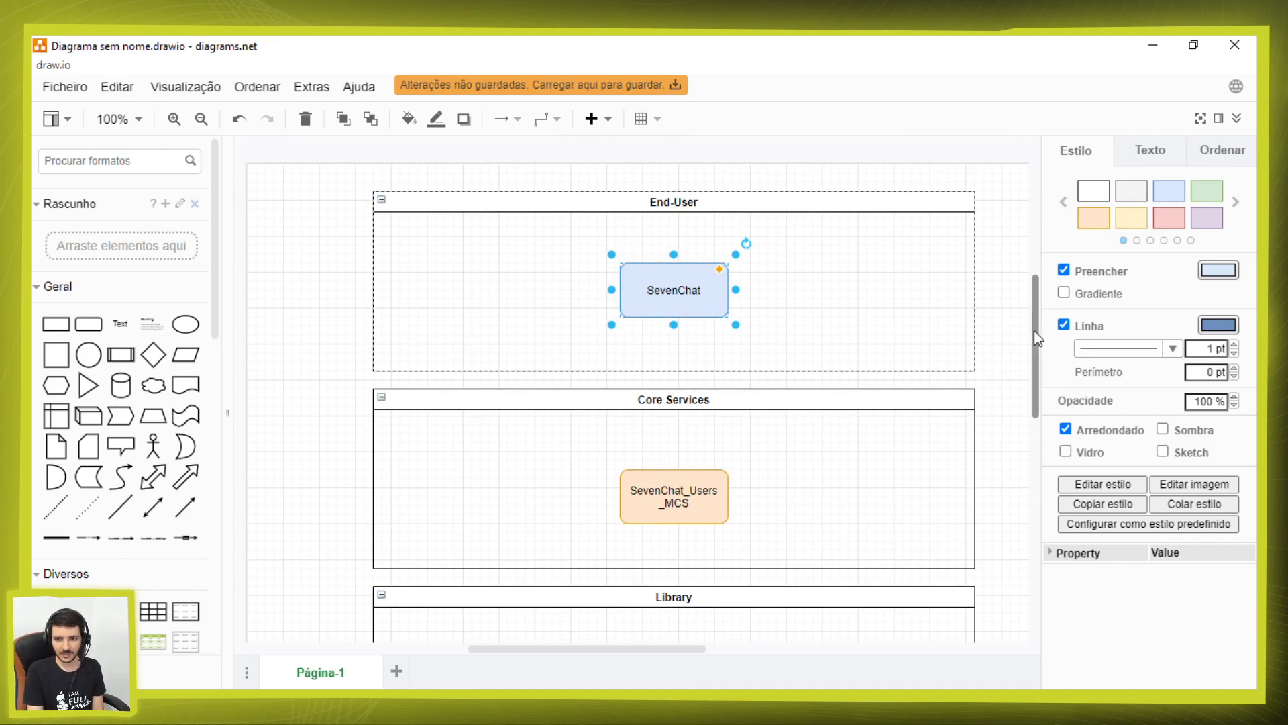
{"action": "left_click", "coordinate": [1007, 243]}
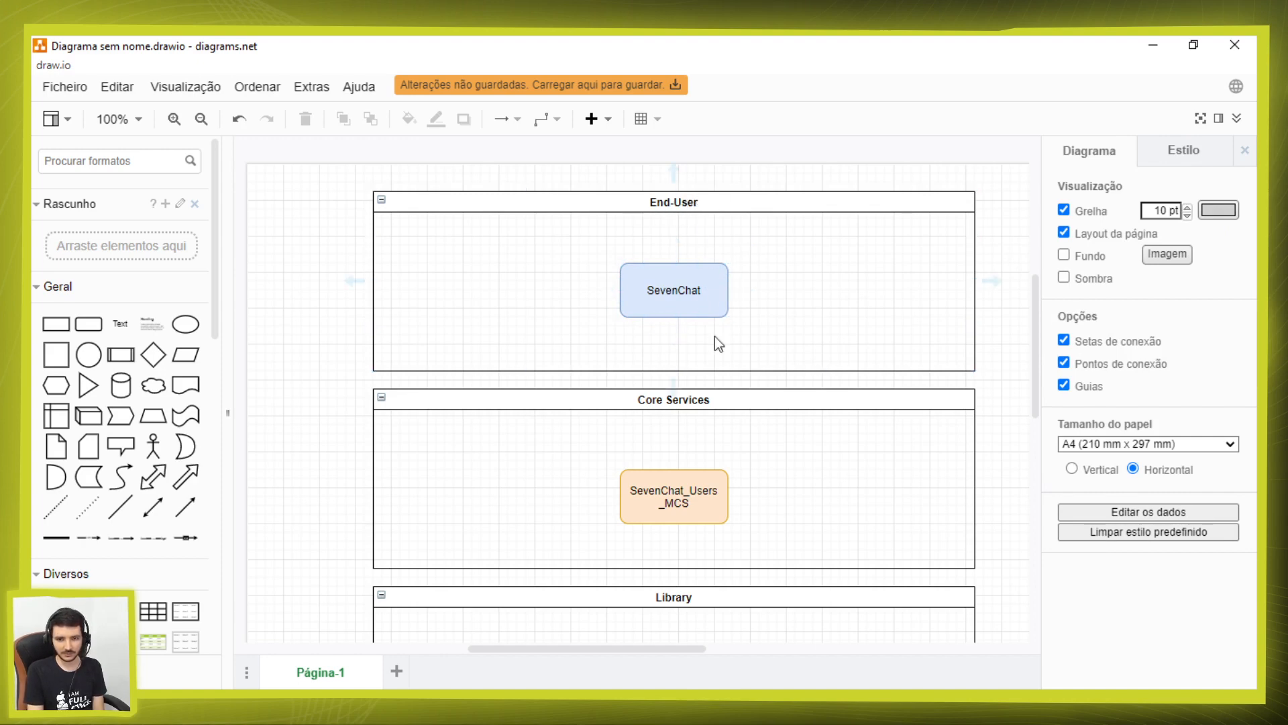
{"action": "scroll", "coordinate": [702, 376], "scroll_direction": "down", "scroll_amount": 1}
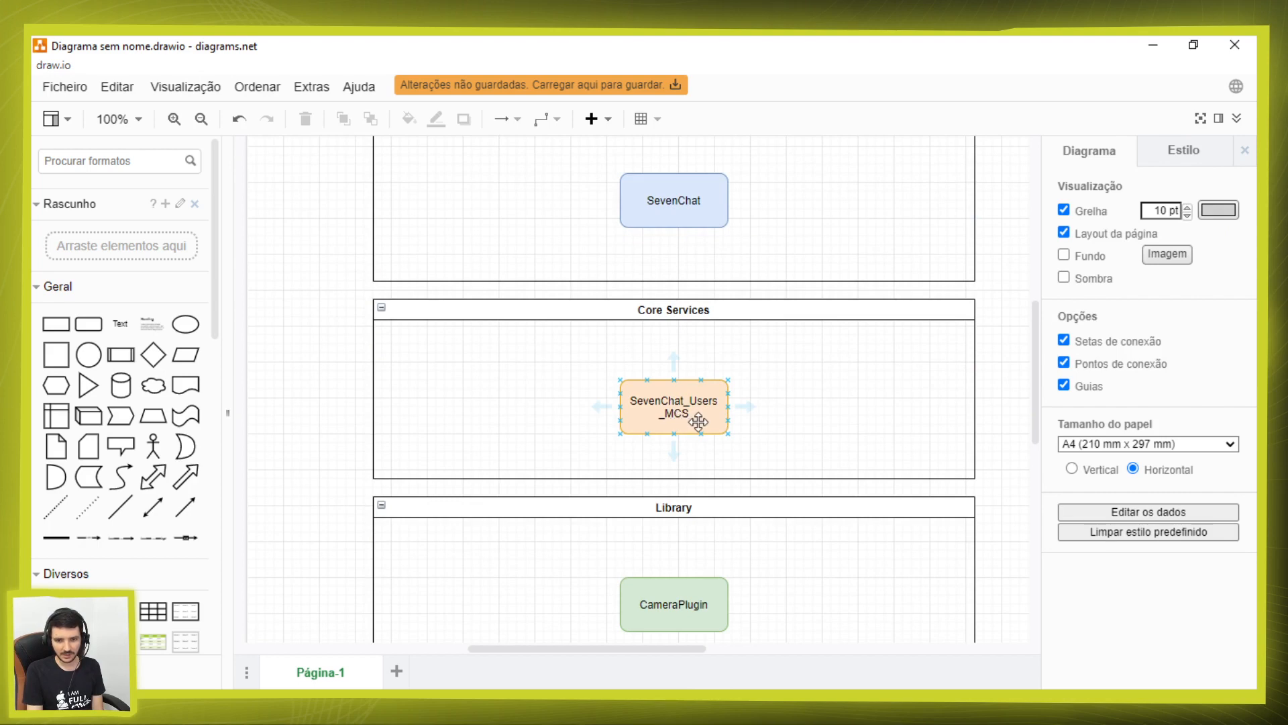
{"action": "scroll", "coordinate": [702, 361], "scroll_direction": "down", "scroll_amount": 1}
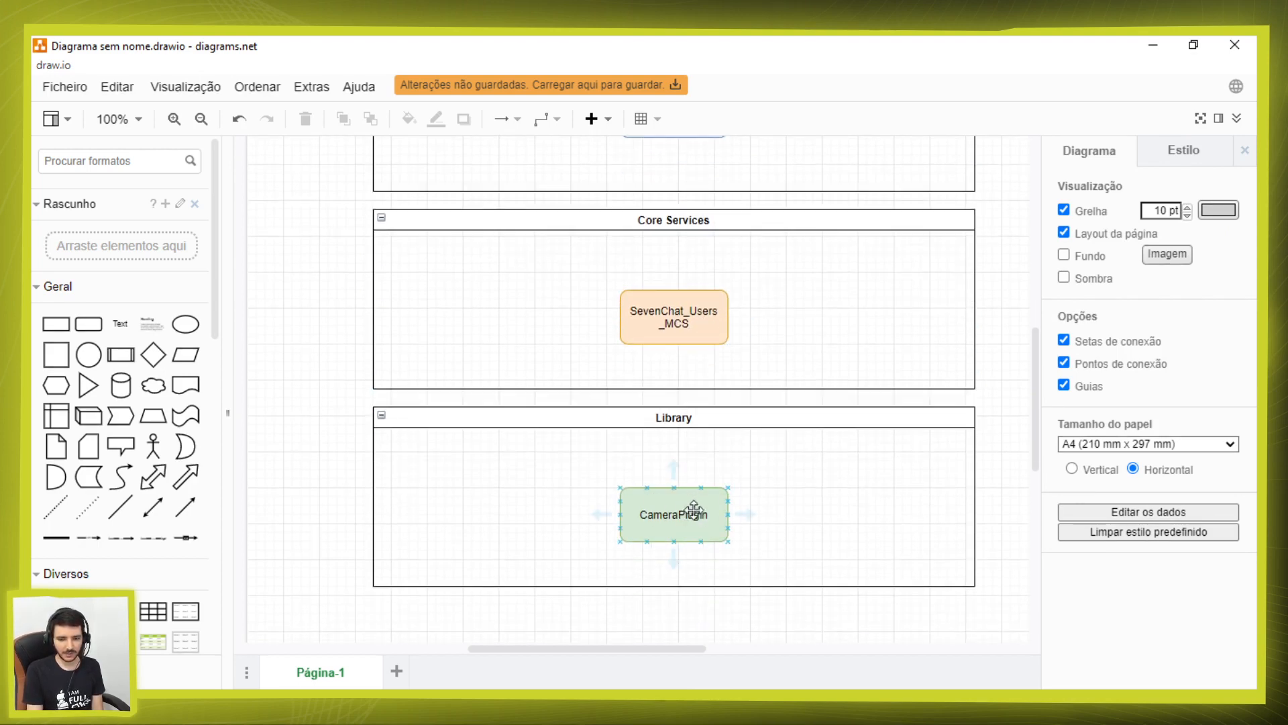
{"action": "left_click", "coordinate": [689, 586]}
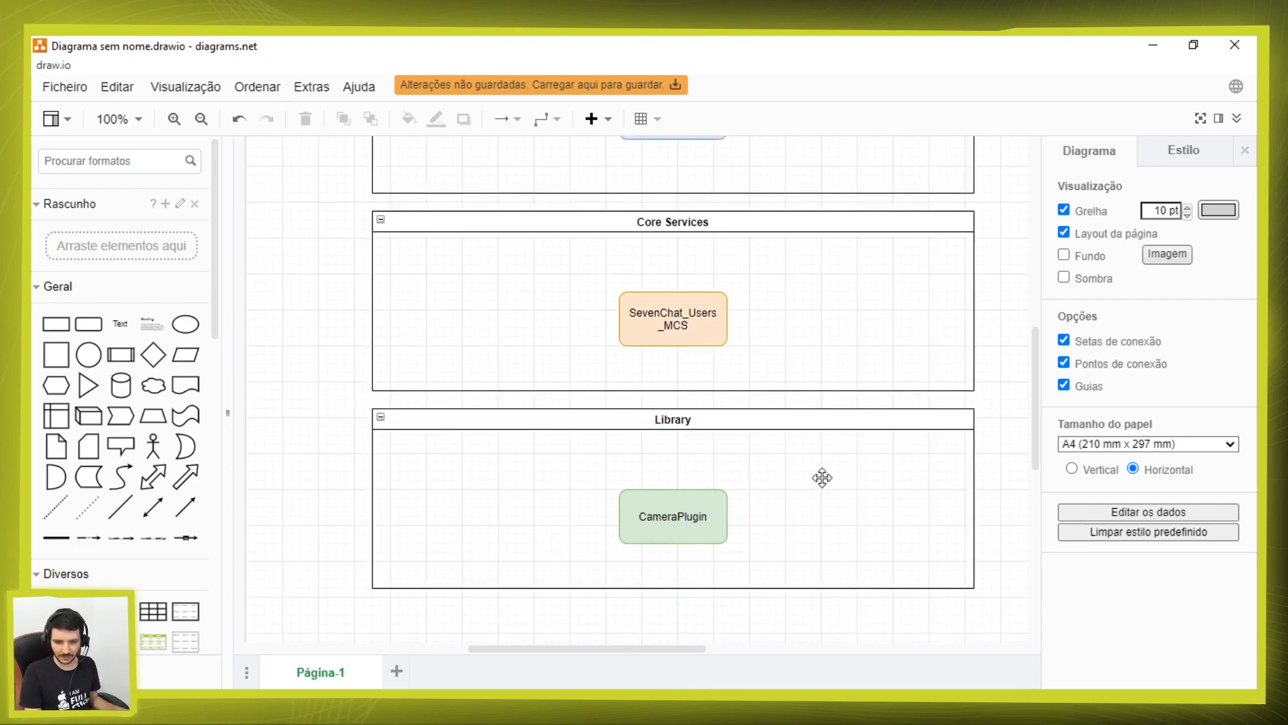
{"action": "scroll", "coordinate": [791, 476], "scroll_direction": "up", "scroll_amount": 1}
{"action": "left_click", "coordinate": [644, 365]}
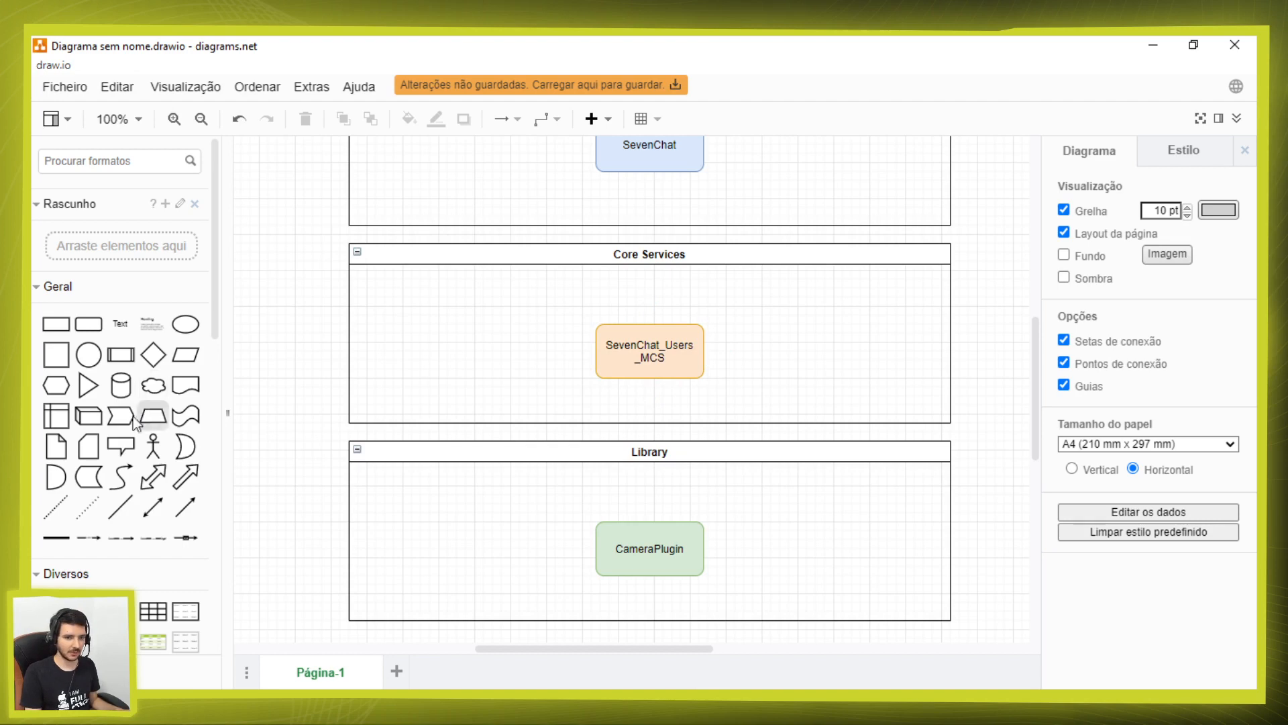
Step: Search the shapes for "note" and place the yellow note in the Core Services container, right of the SevenChat_Users_MCS box
{"action": "left_click", "coordinate": [104, 160]}
{"action": "type", "text": "note"}
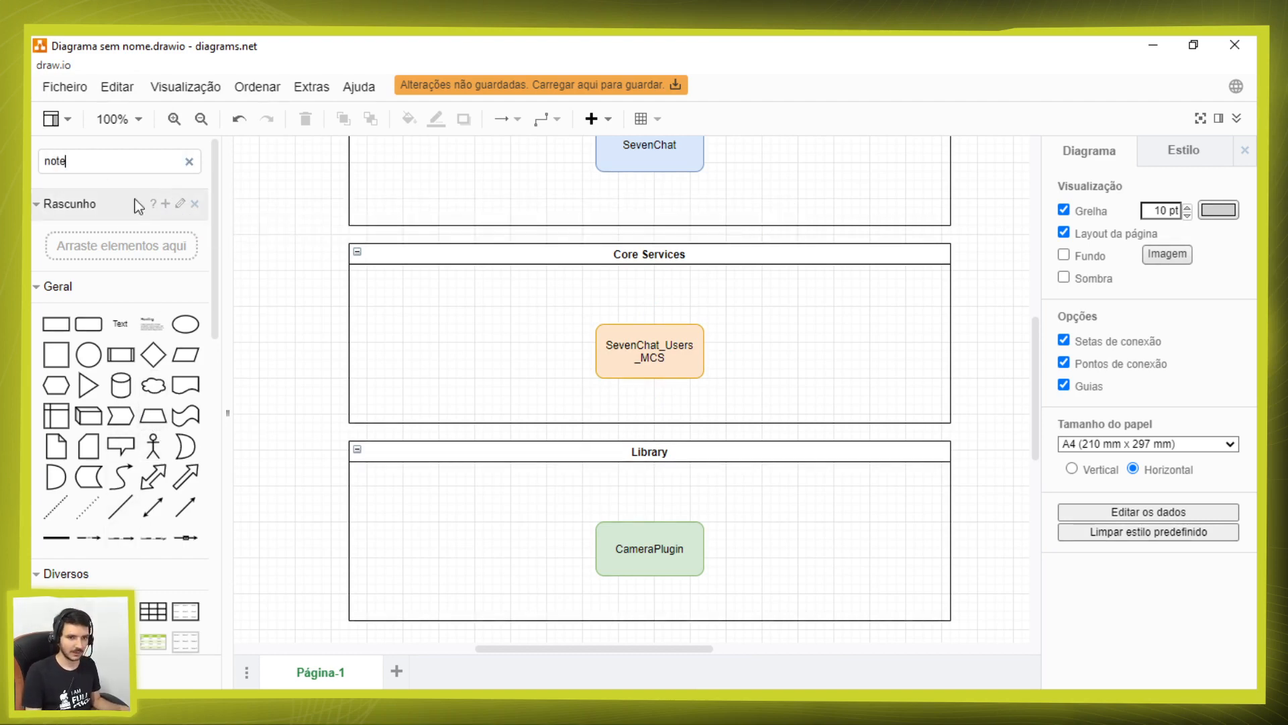
{"action": "key", "text": "Return"}
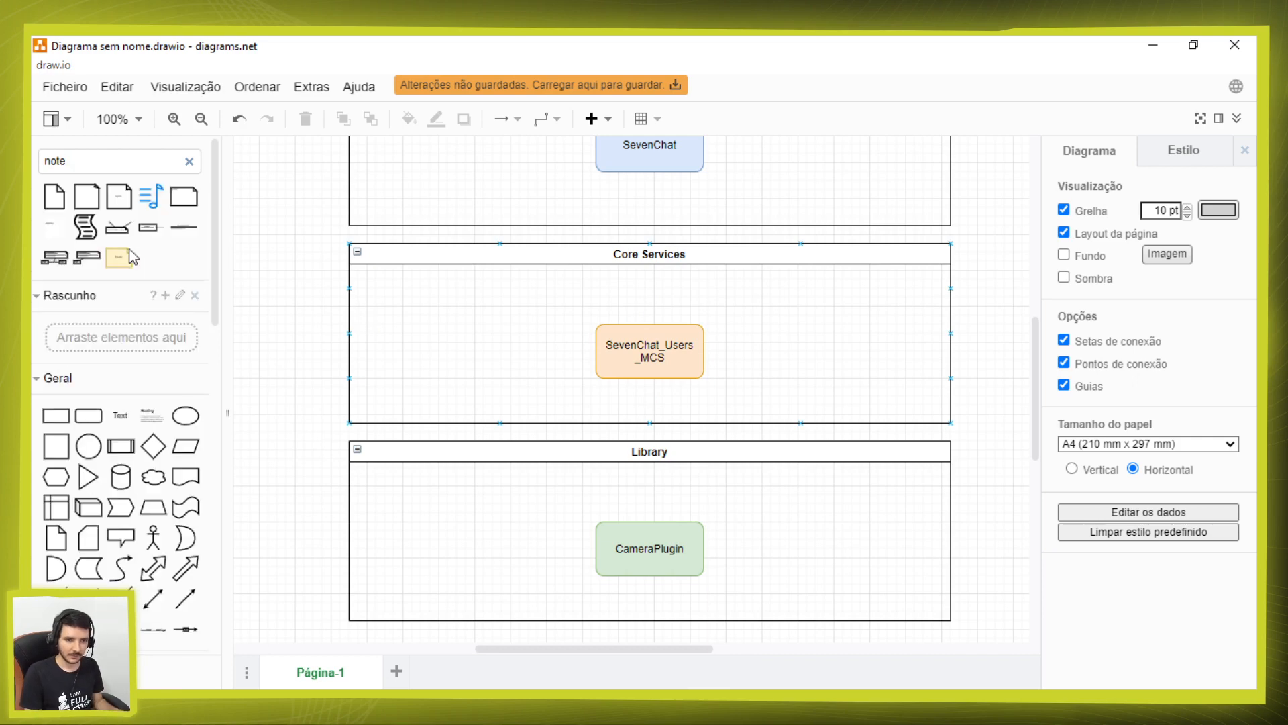
{"action": "left_click_drag", "start_coordinate": [124, 259], "coordinate": [831, 340]}
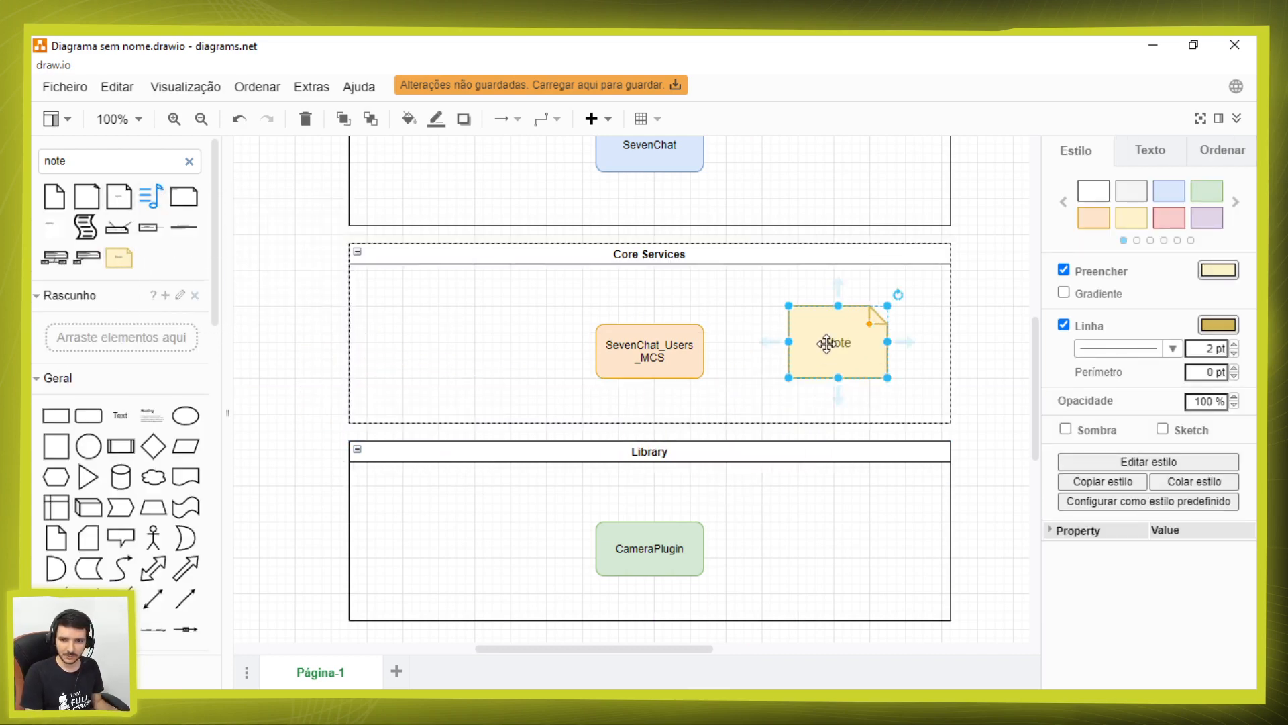
Step: Replace the yellow note's text with "User (System)" and start a second line with "User"
{"action": "double_click", "coordinate": [845, 342]}
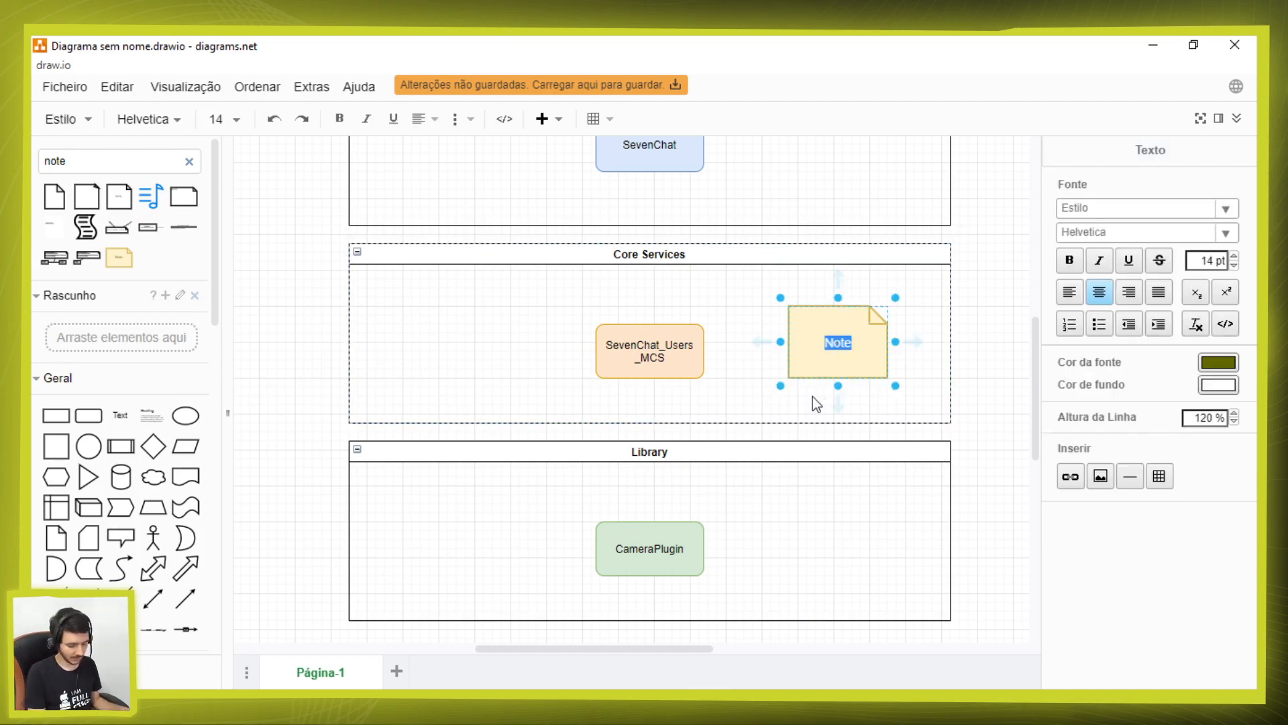
{"action": "key", "text": "BackSpace"}
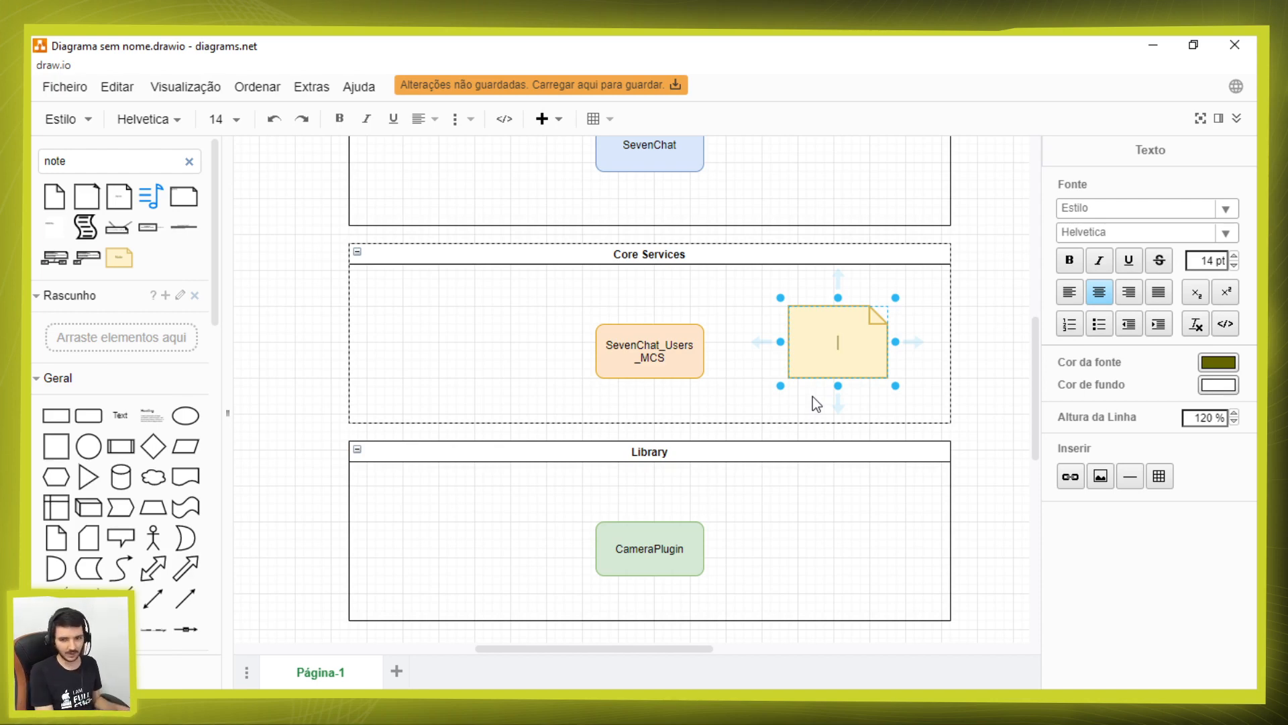
{"action": "type", "text": "u"}
{"action": "key", "text": "BackSpace"}
{"action": "type", "text": "User"}
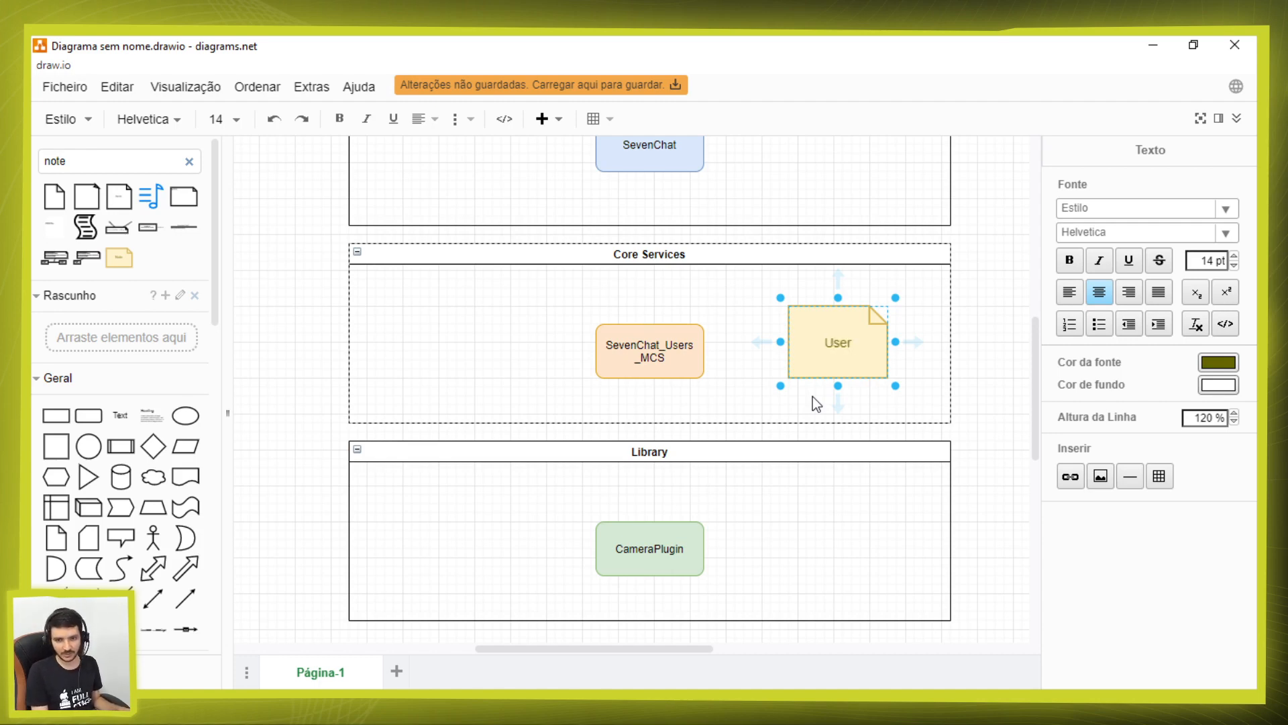
{"action": "type", "text": " (System)"}
{"action": "key", "text": "Return"}
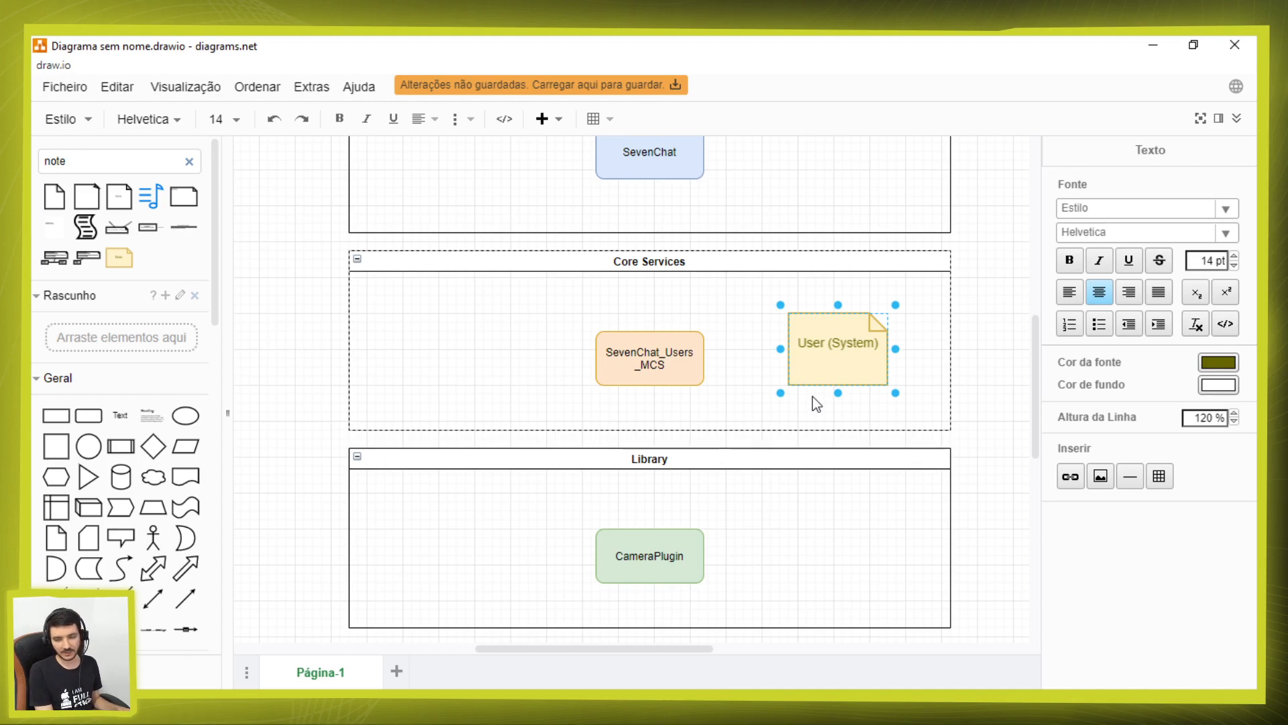
{"action": "type", "text": "User"}
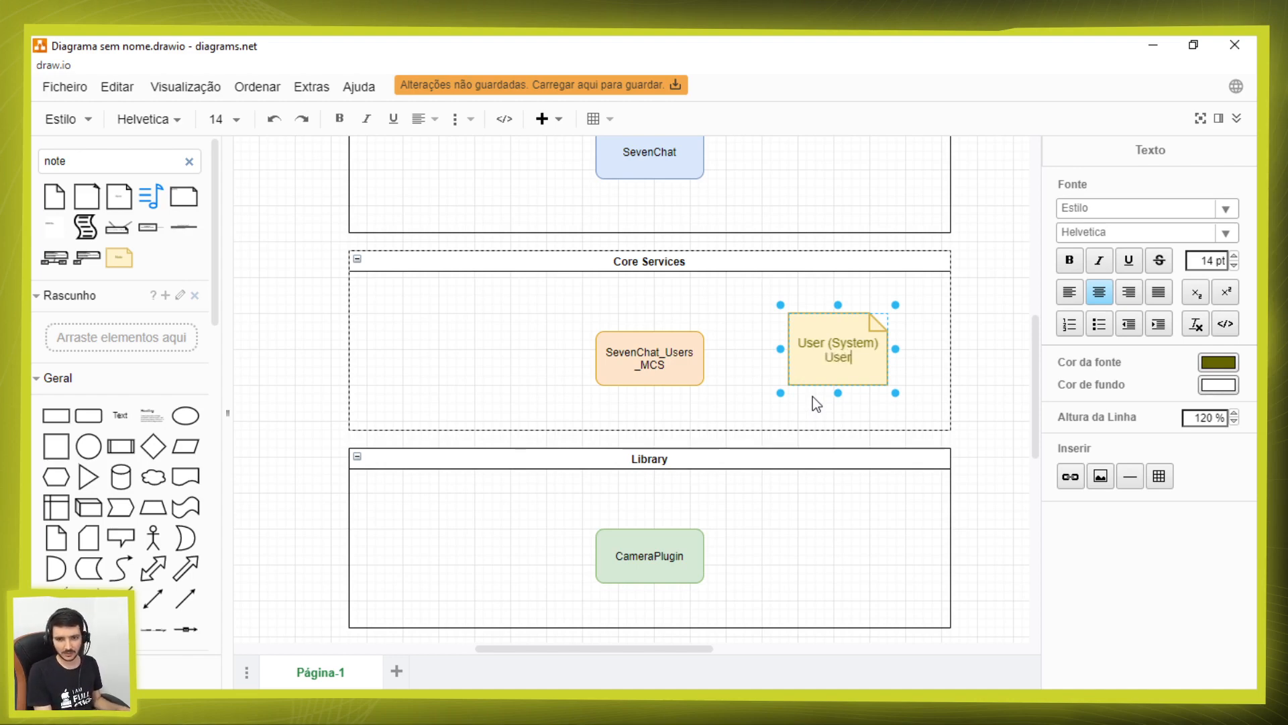